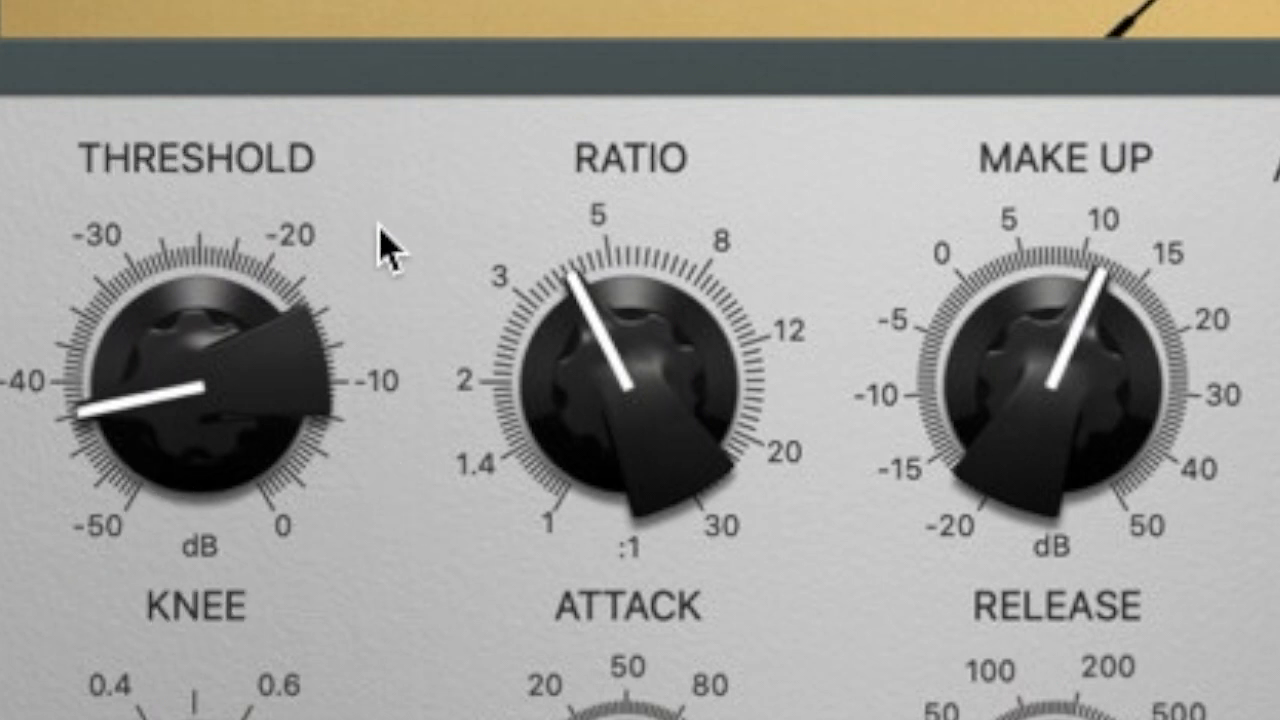
Step: Open the Compressor on the Audio 6 track and examine its threshold, ratio, knee, attack and release settings
{"action": "mouse_move", "coordinate": [663, 306]}
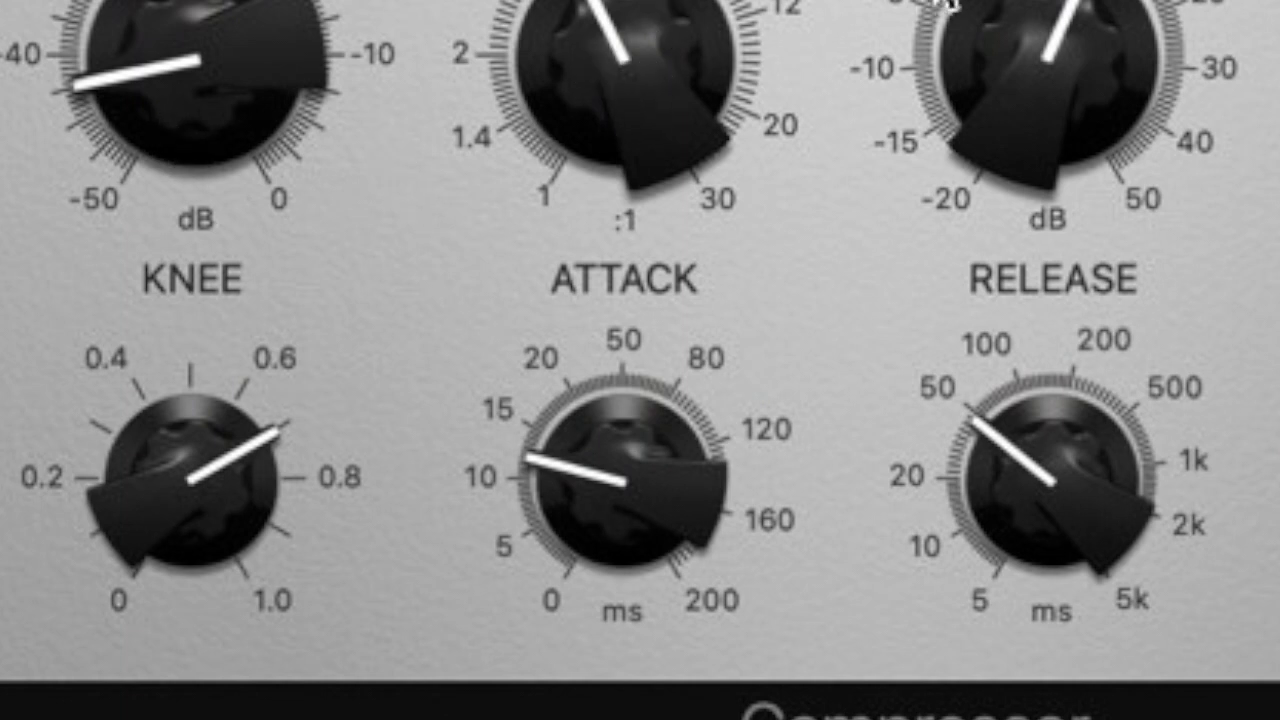
{"action": "mouse_move", "coordinate": [530, 480]}
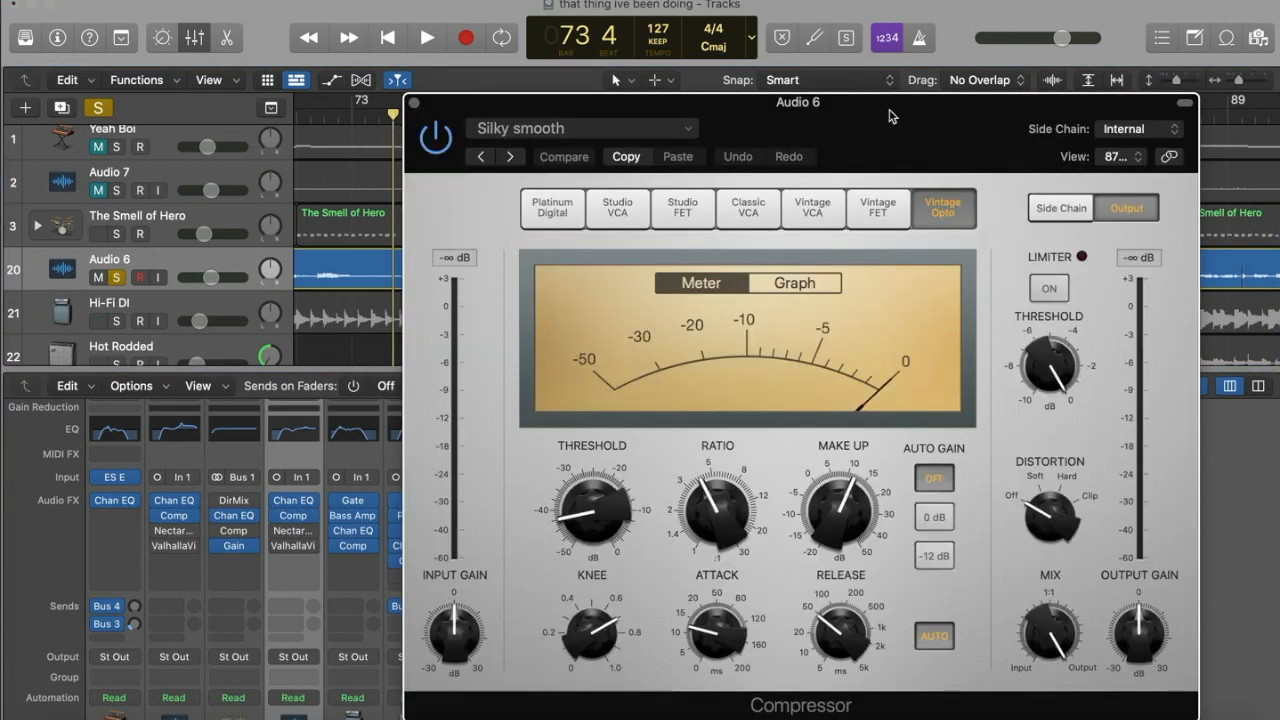
{"action": "left_click_drag", "start_coordinate": [890, 115], "coordinate": [794, 48]}
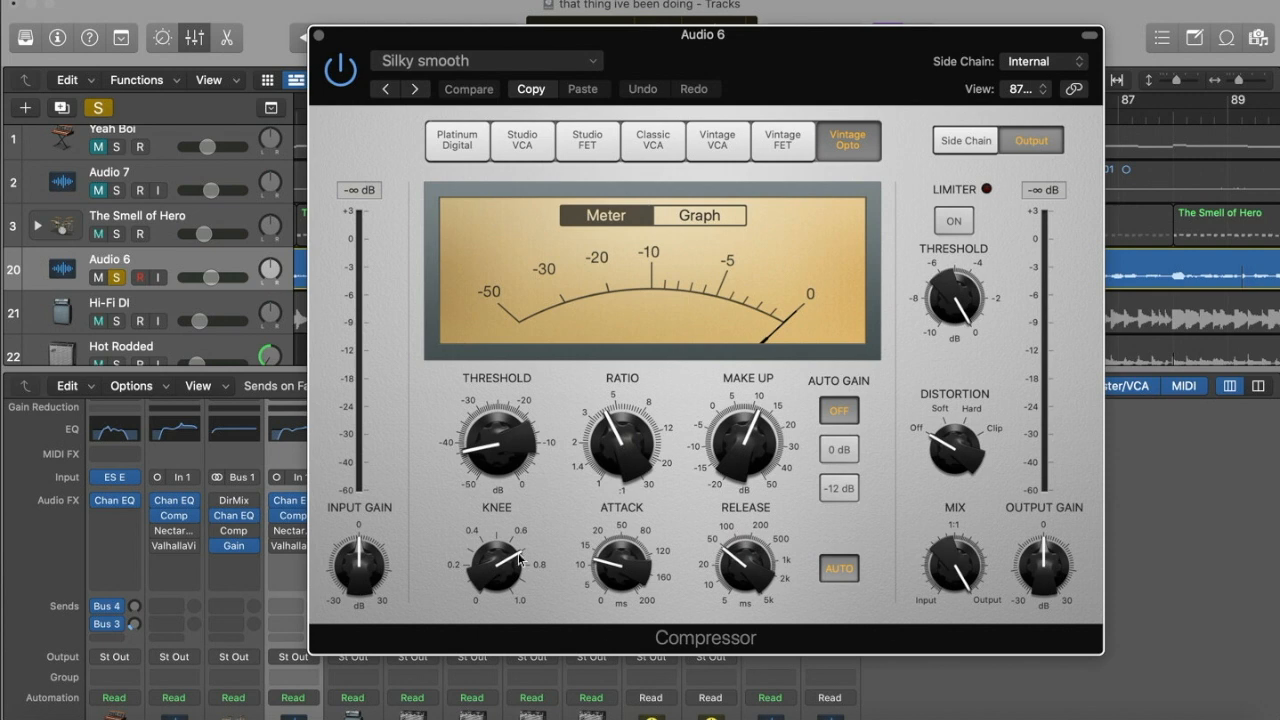
{"action": "mouse_move", "coordinate": [480, 463]}
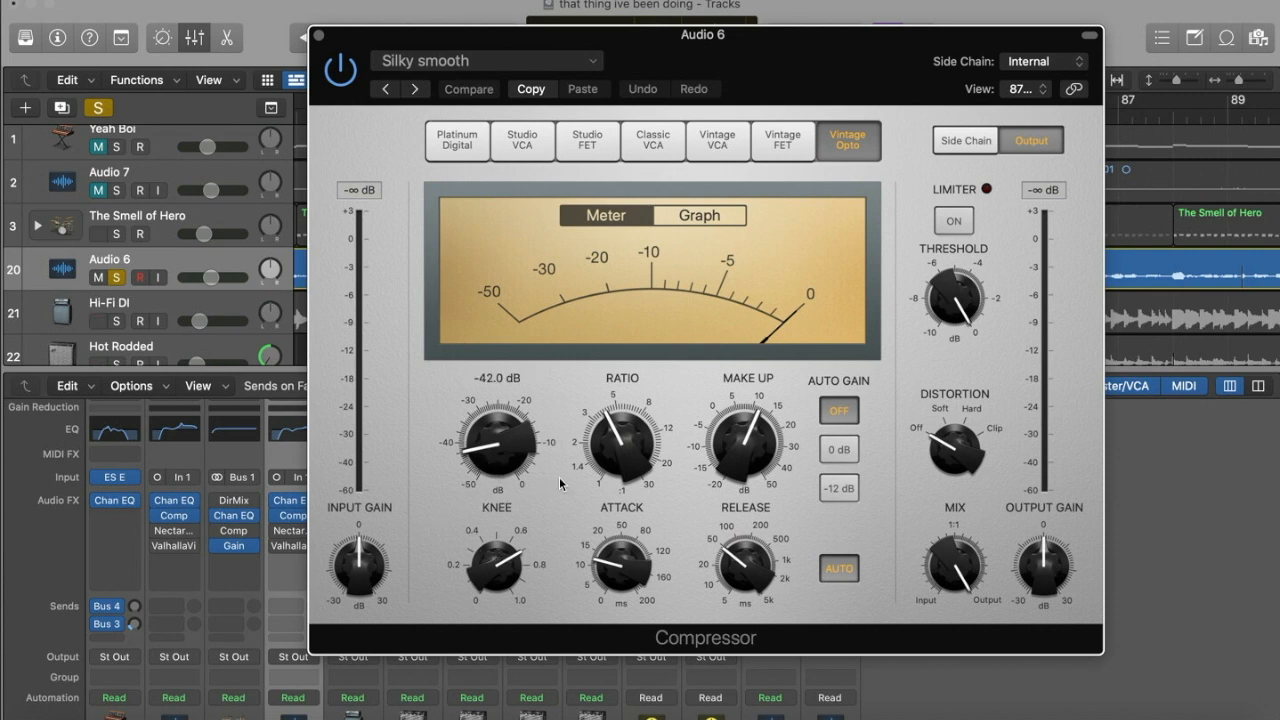
{"action": "mouse_move", "coordinate": [630, 425]}
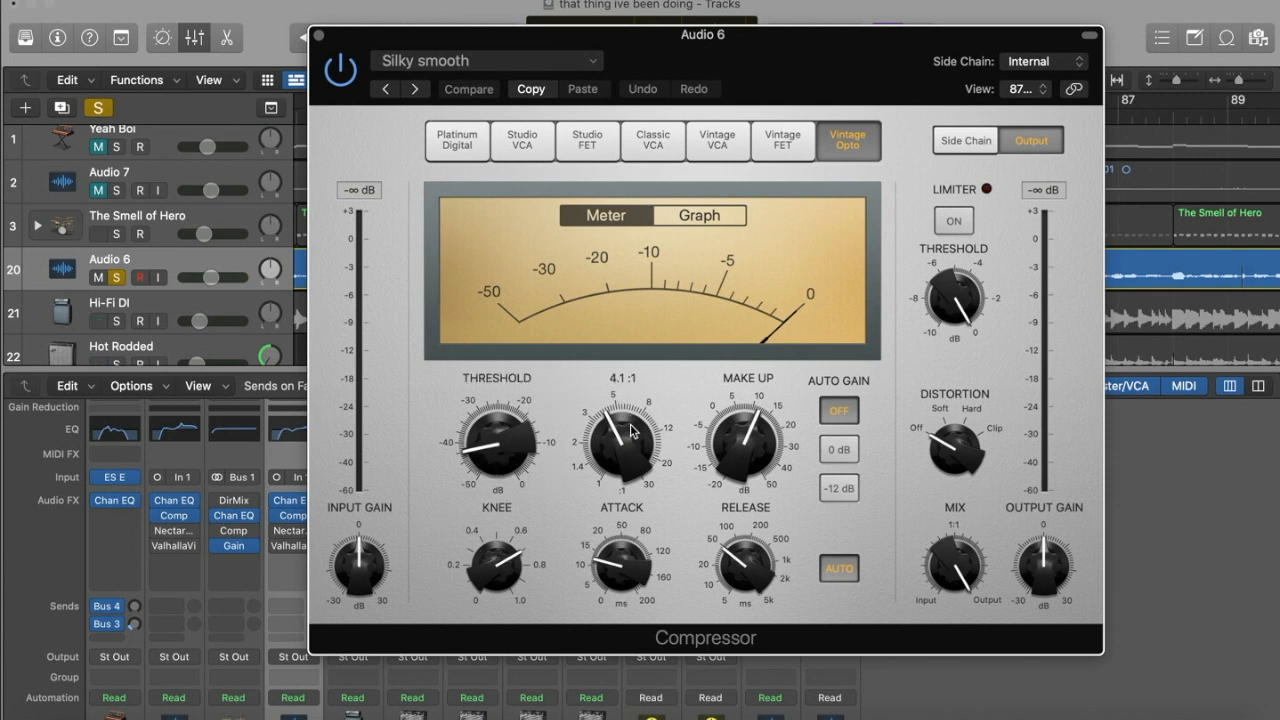
{"action": "left_click", "coordinate": [293, 516]}
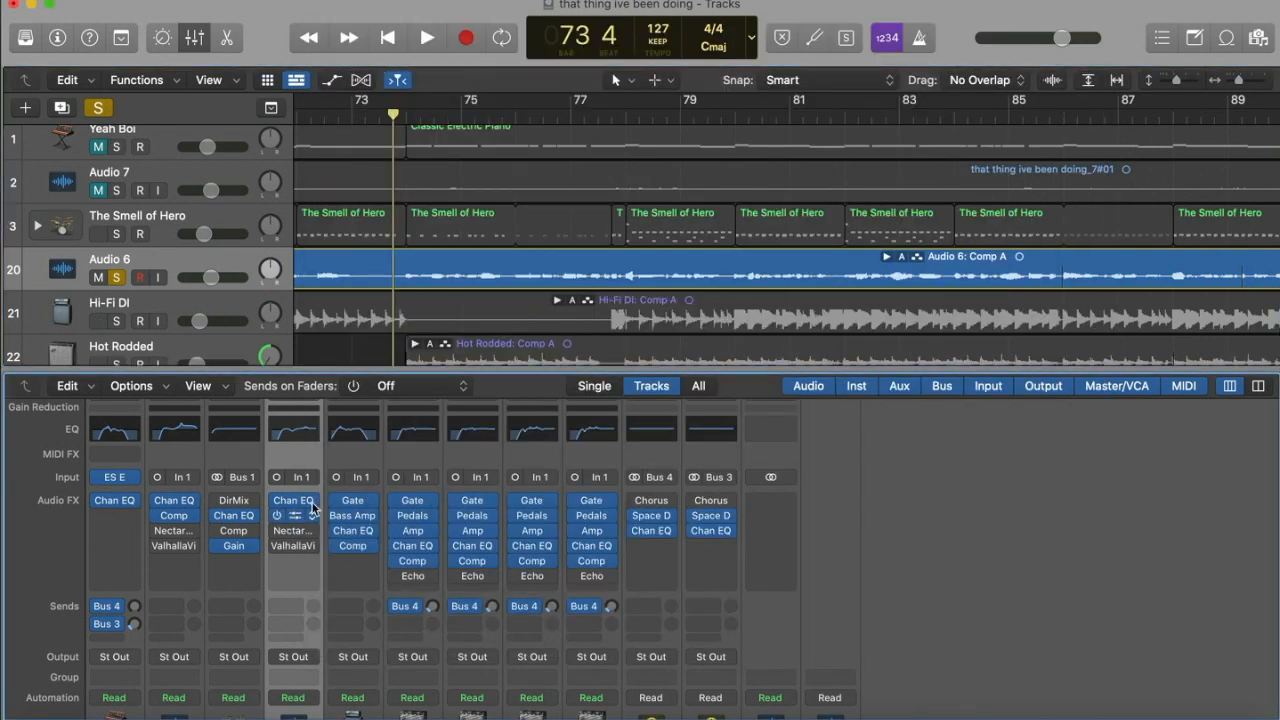
{"action": "left_click", "coordinate": [295, 516]}
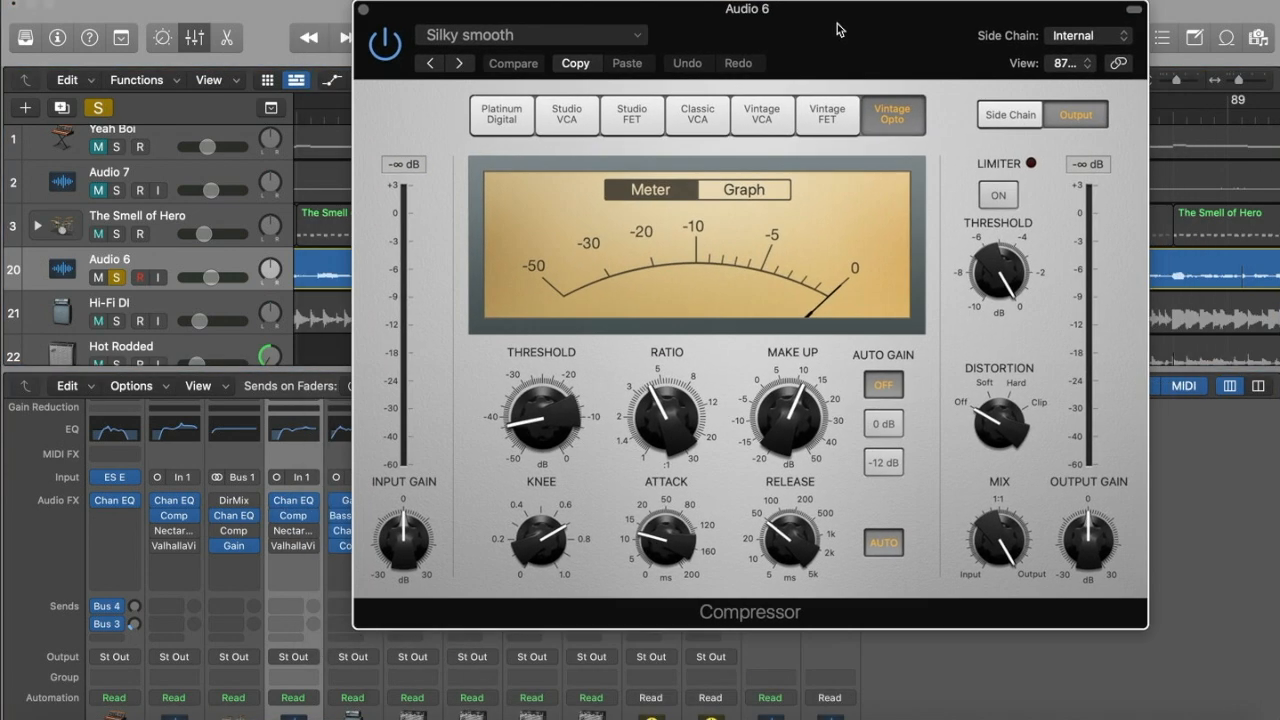
{"action": "left_click_drag", "start_coordinate": [837, 29], "coordinate": [792, 55]}
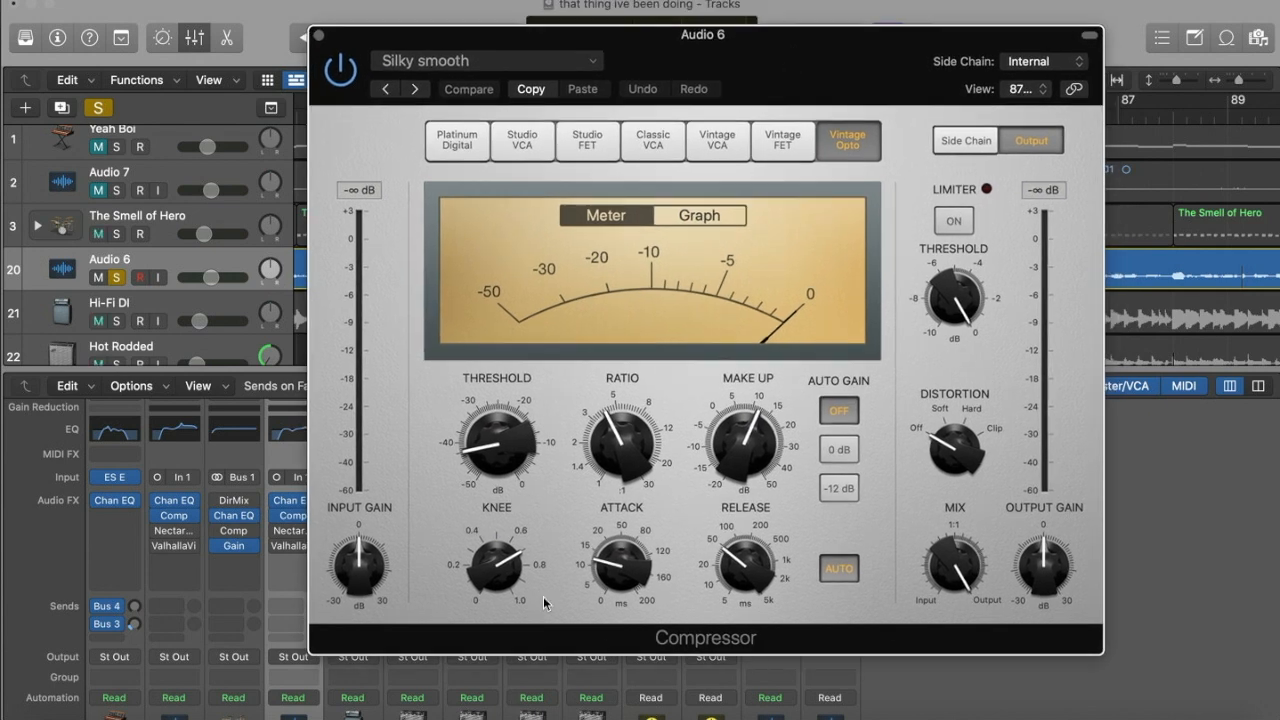
{"action": "mouse_move", "coordinate": [481, 463]}
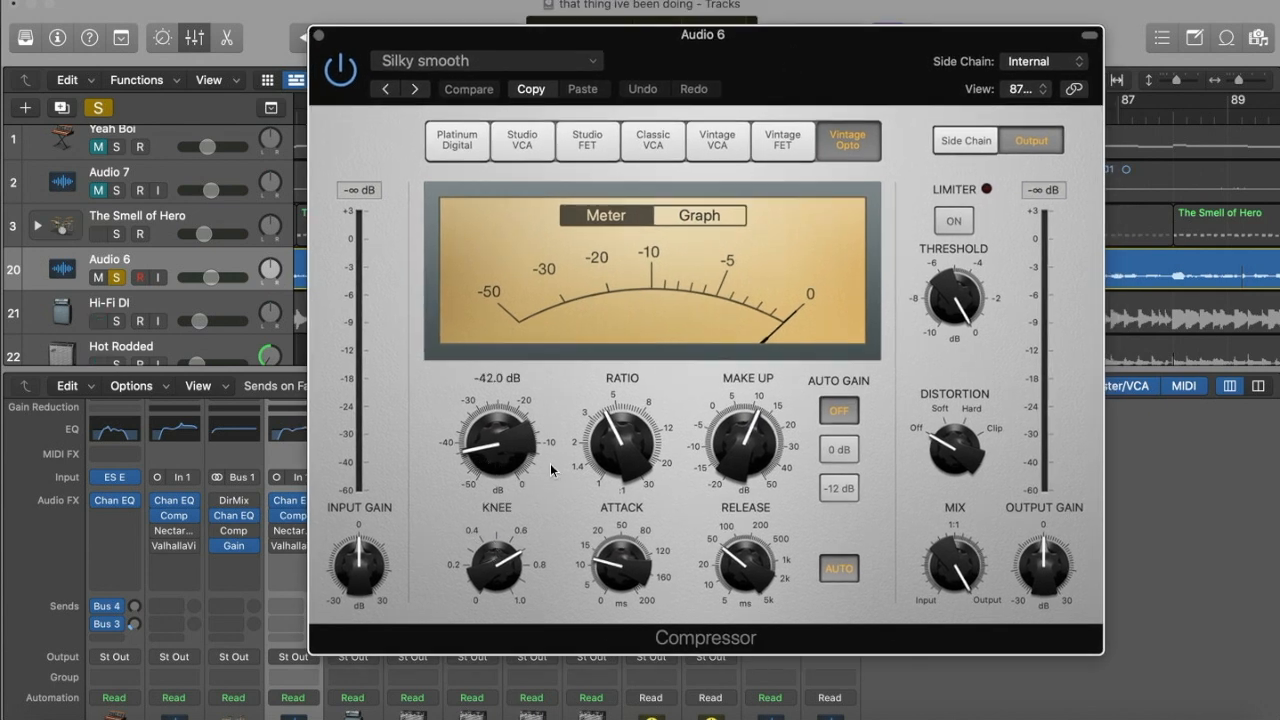
{"action": "mouse_move", "coordinate": [622, 400]}
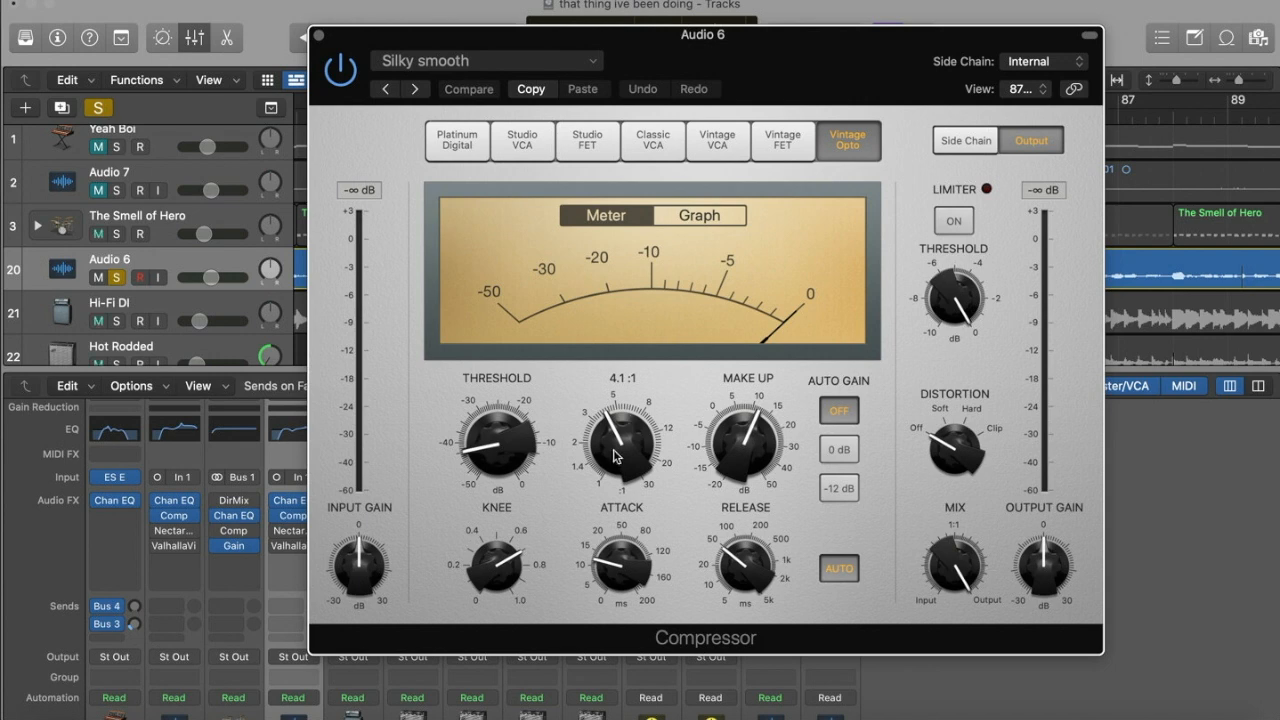
{"action": "left_click", "coordinate": [281, 517]}
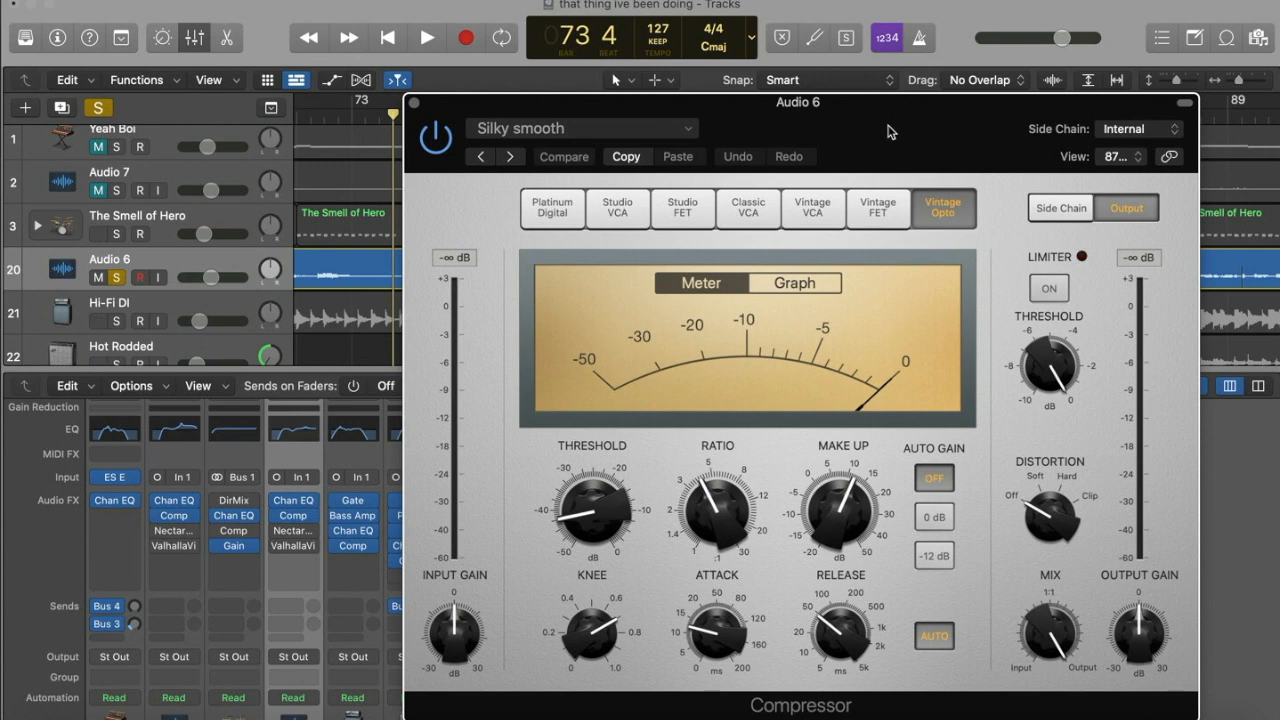
{"action": "left_click_drag", "start_coordinate": [890, 132], "coordinate": [794, 64]}
{"action": "mouse_move", "coordinate": [482, 460]}
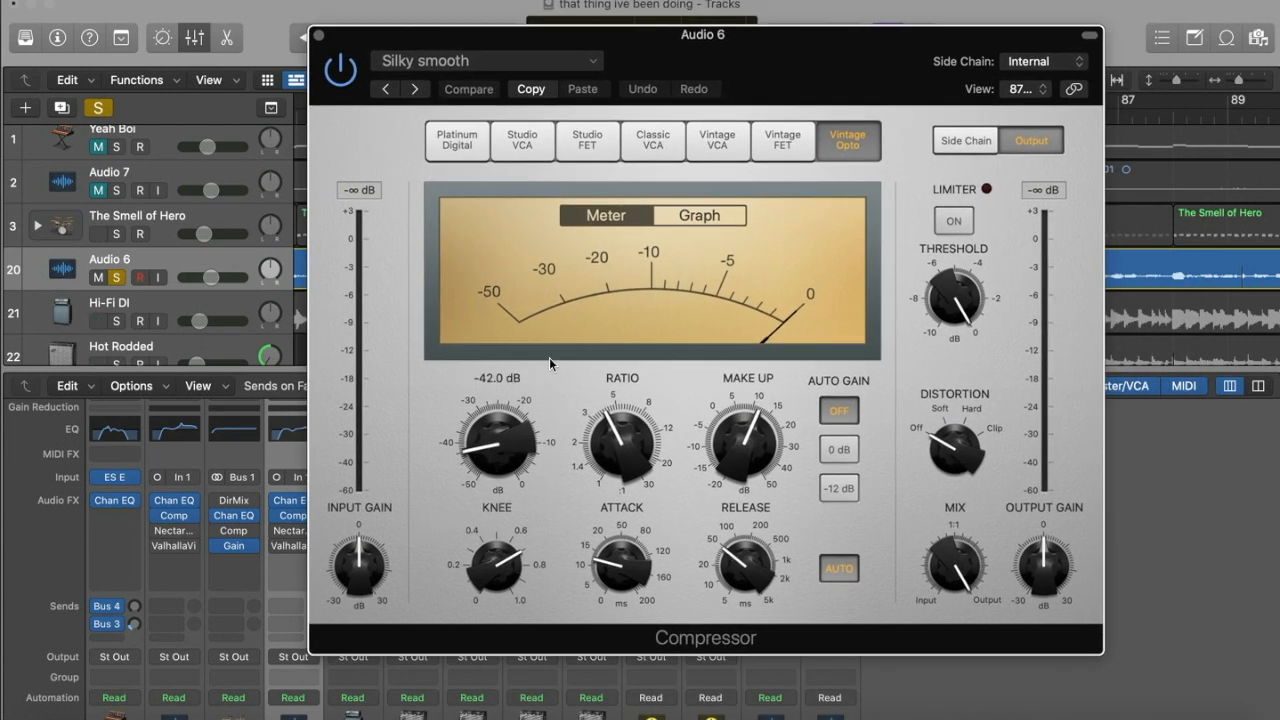
{"action": "mouse_move", "coordinate": [635, 424]}
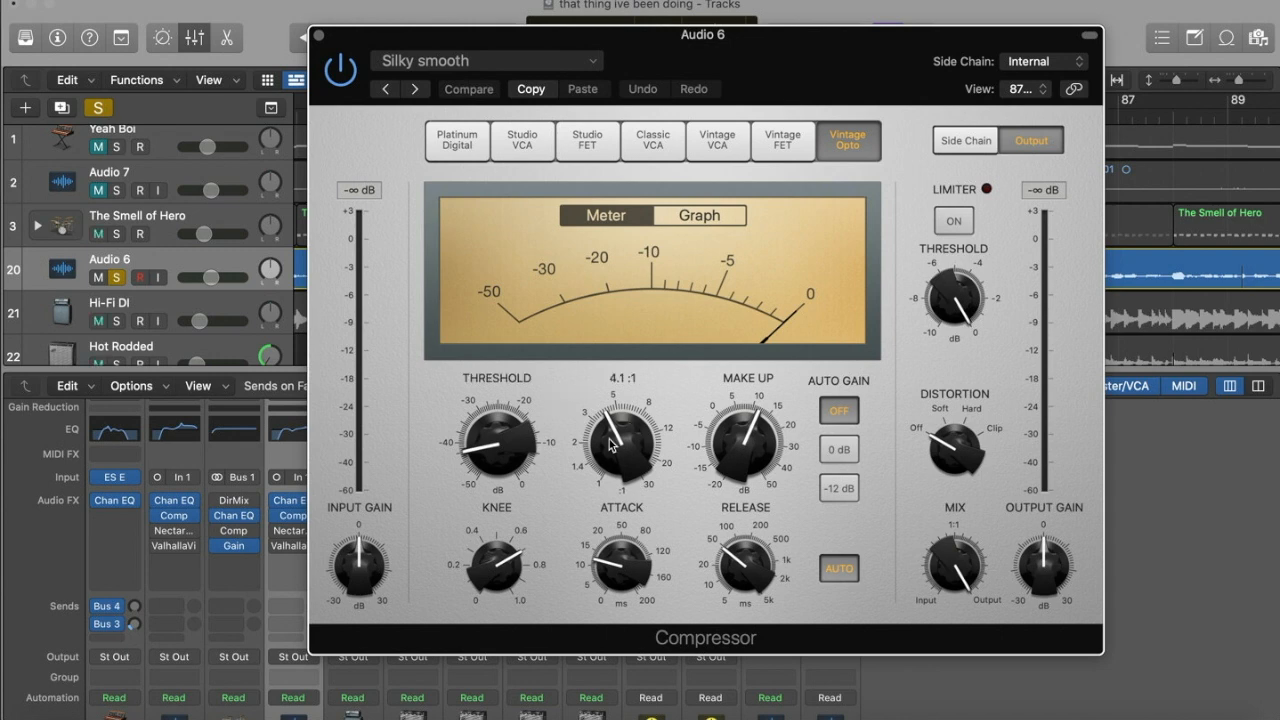
{"action": "mouse_move", "coordinate": [290, 517]}
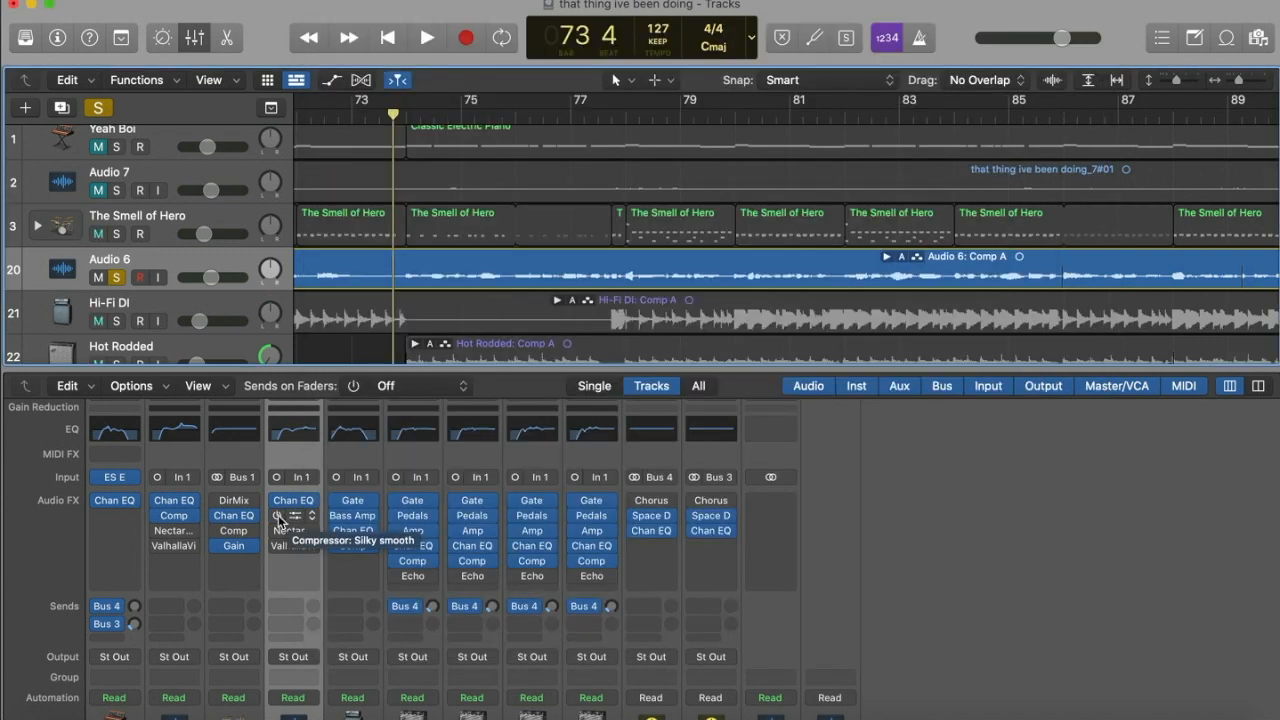
{"action": "left_click", "coordinate": [294, 517]}
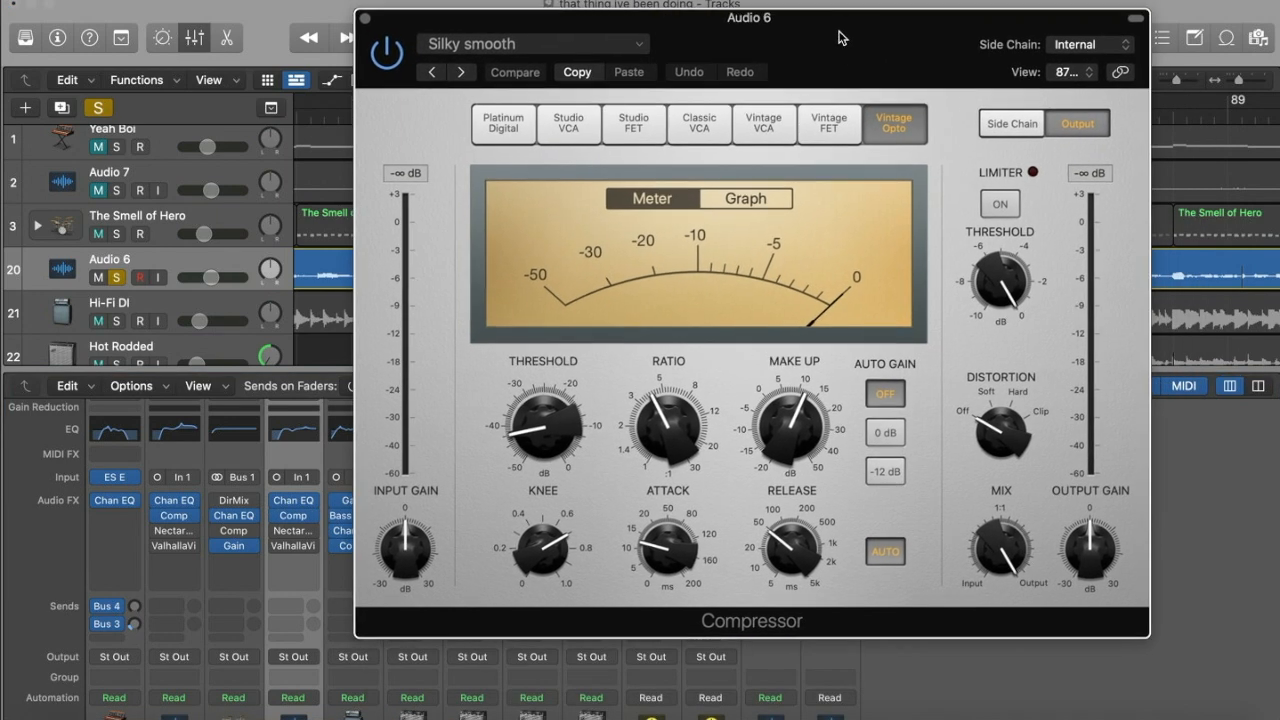
{"action": "left_click_drag", "start_coordinate": [840, 37], "coordinate": [794, 54]}
{"action": "mouse_move", "coordinate": [480, 464]}
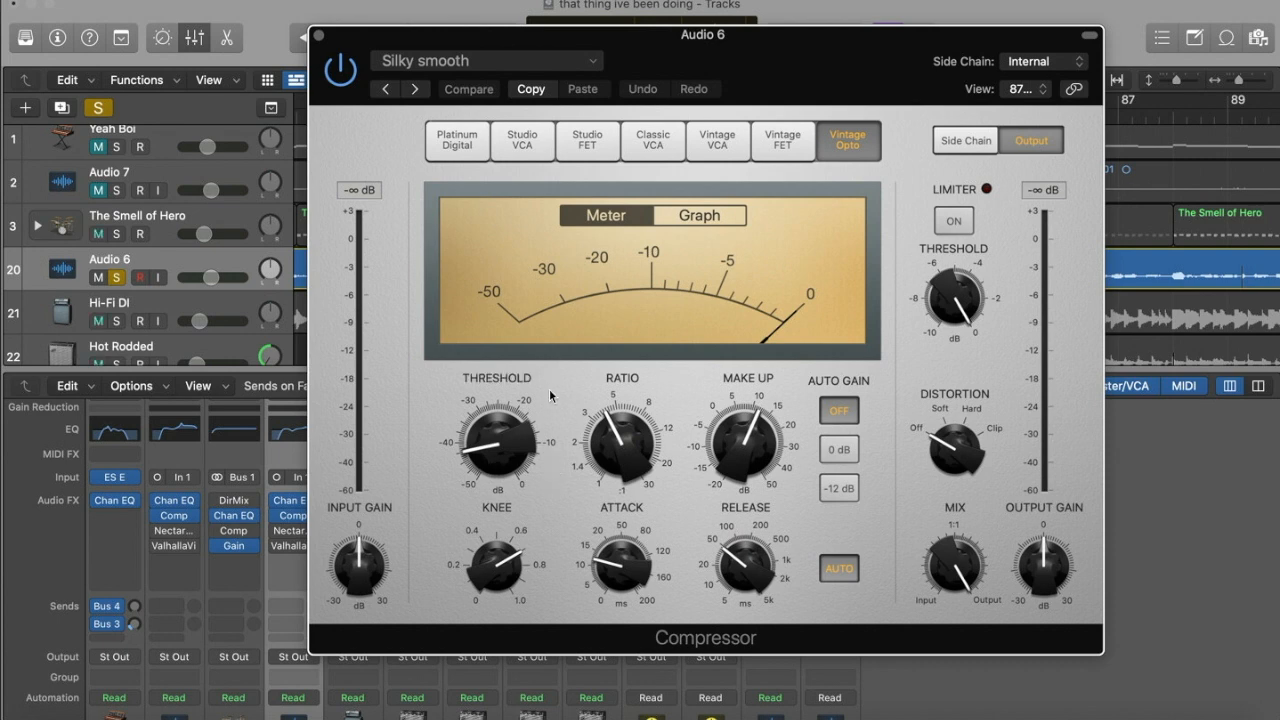
{"action": "mouse_move", "coordinate": [625, 403]}
{"action": "left_click", "coordinate": [290, 516]}
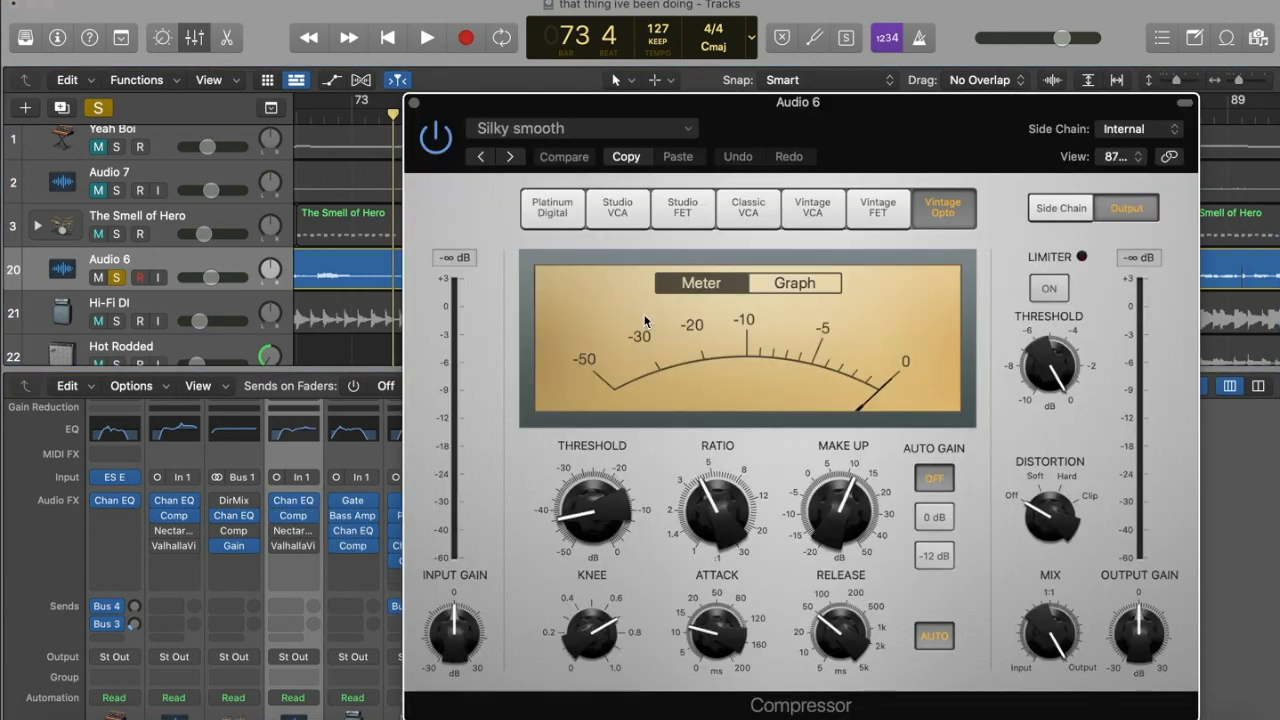
{"action": "left_click_drag", "start_coordinate": [891, 126], "coordinate": [795, 58]}
{"action": "mouse_move", "coordinate": [482, 462]}
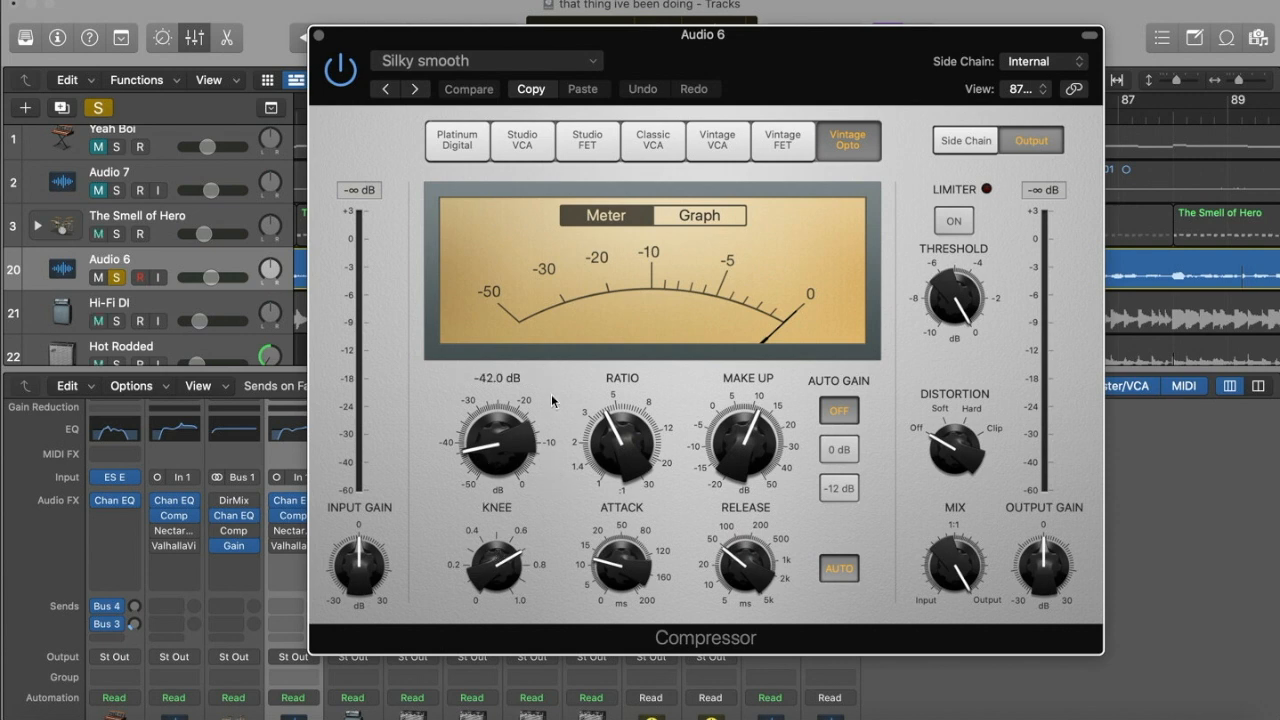
{"action": "mouse_move", "coordinate": [634, 424]}
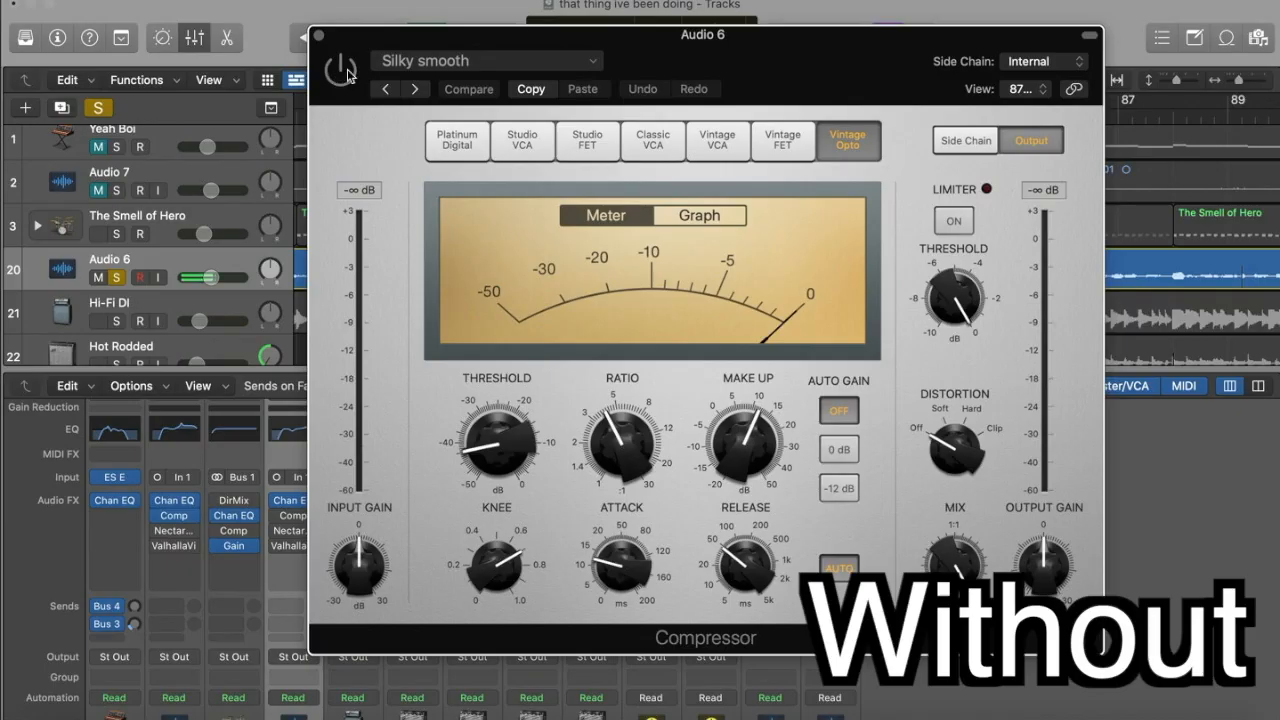
Step: Bypass and re-enable the Compressor on Audio 6 during playback to compare the vocal with and without compression
{"action": "left_click_drag", "start_coordinate": [368, 40], "coordinate": [340, 340]}
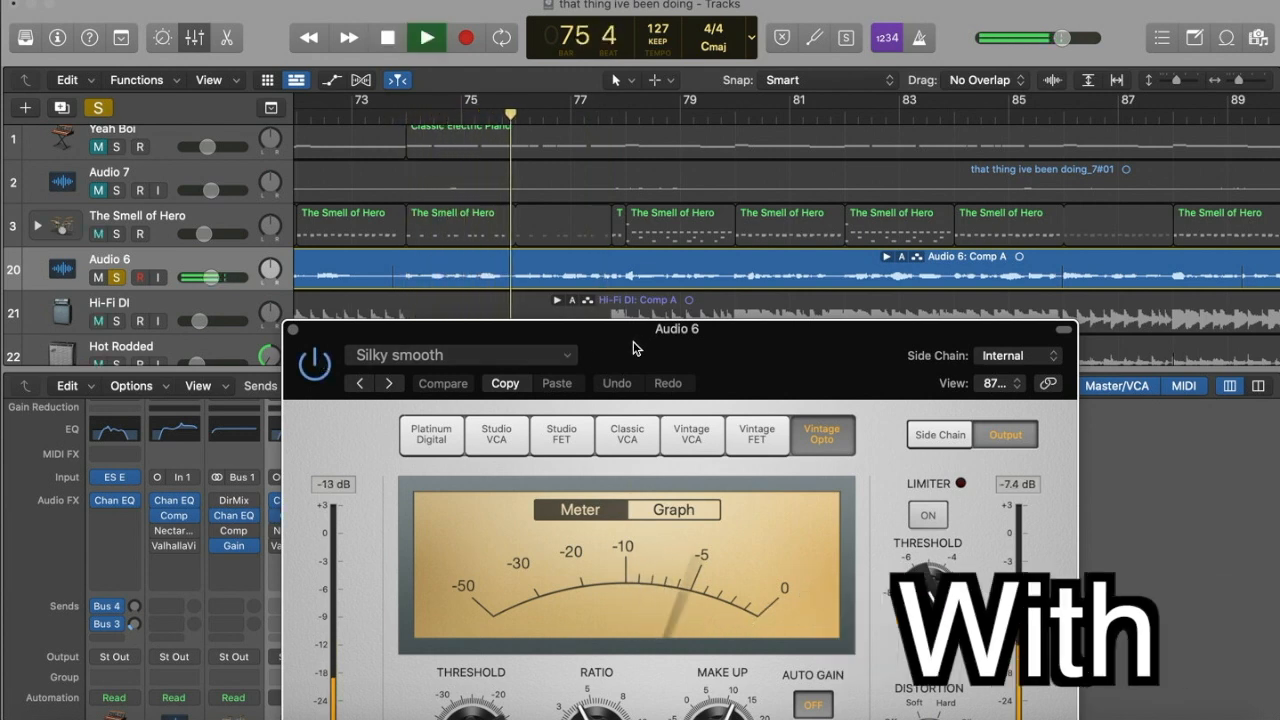
{"action": "left_click_drag", "start_coordinate": [633, 348], "coordinate": [681, 106]}
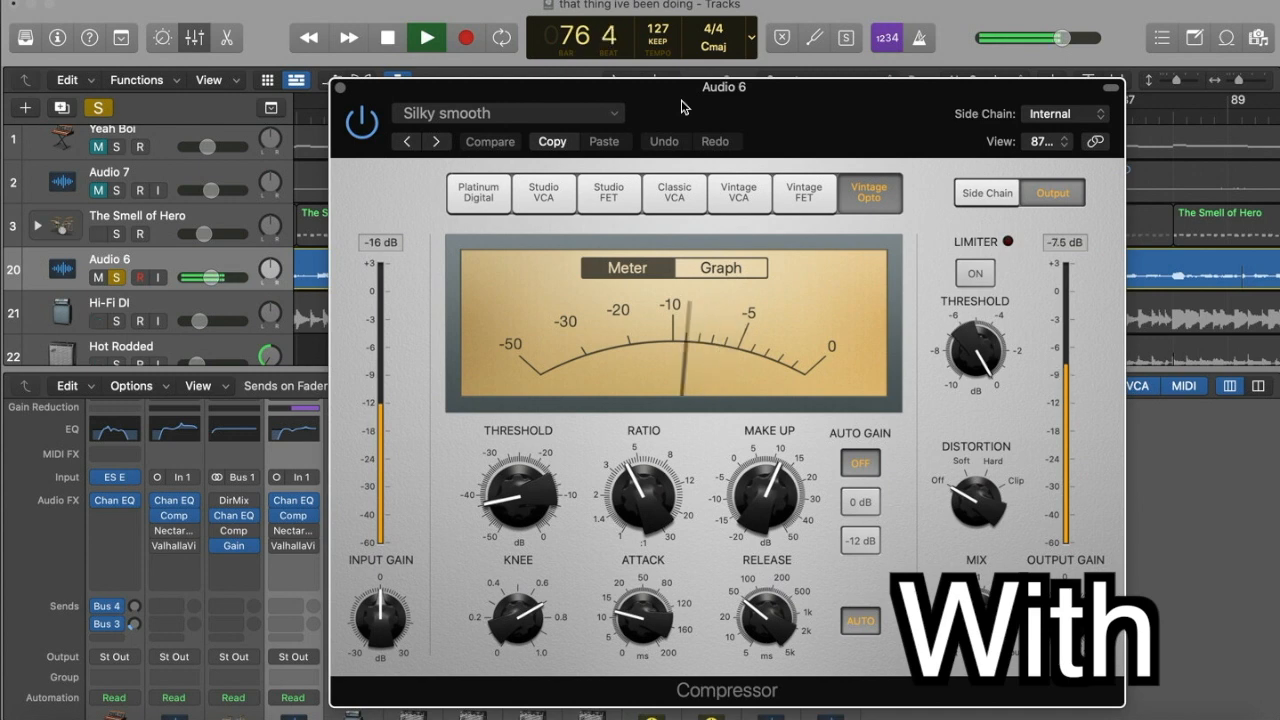
{"action": "left_click", "coordinate": [368, 126]}
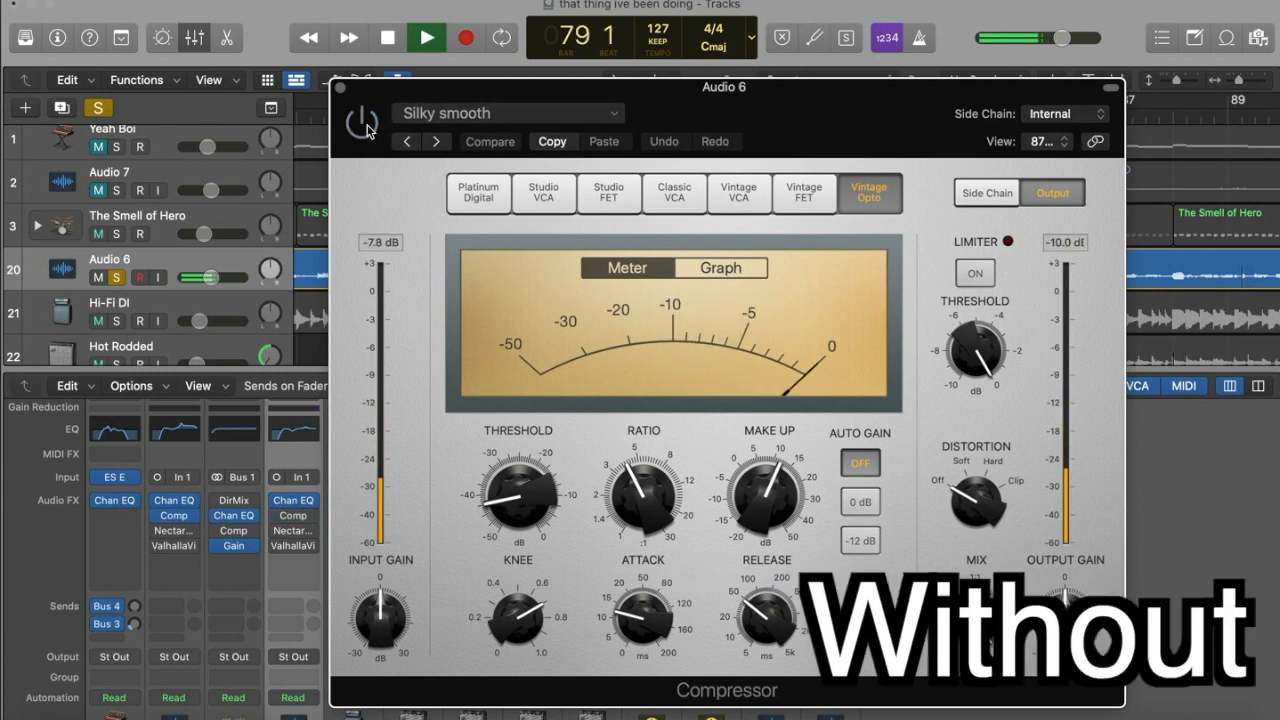
{"action": "left_click", "coordinate": [365, 124]}
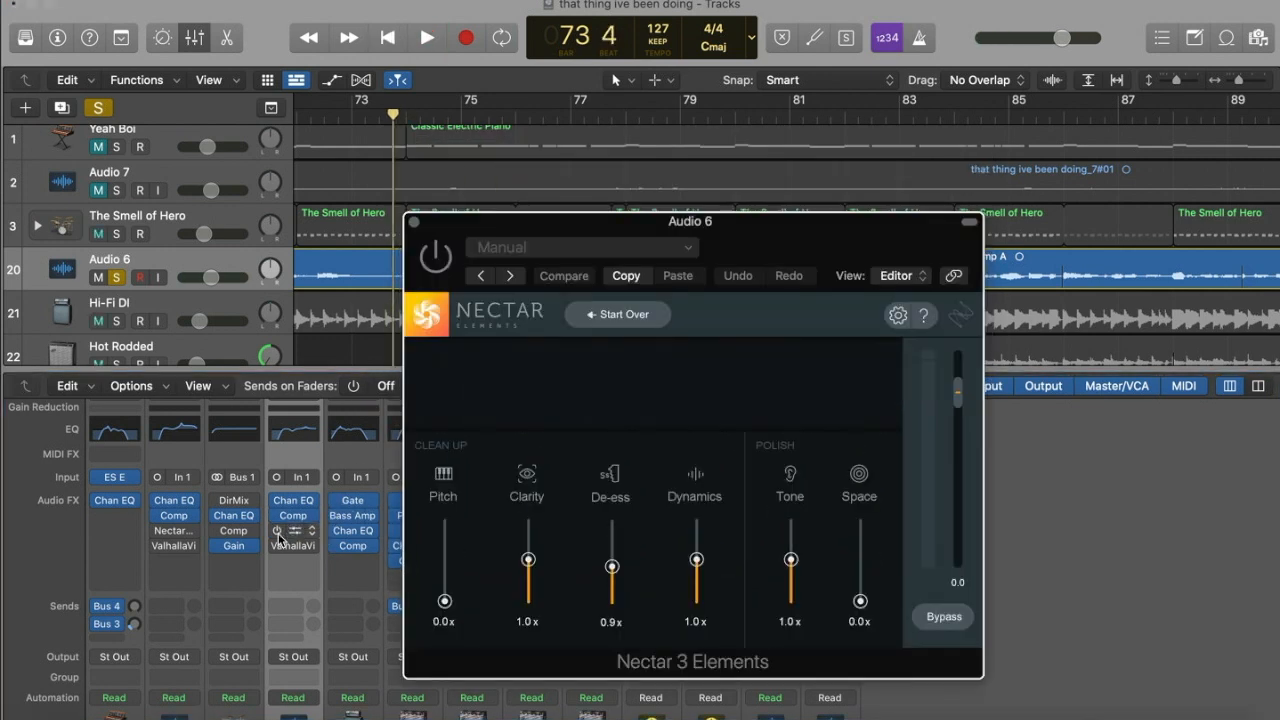
Step: Enable Nectar 3 Elements on the Audio 6 track and reposition its plug-in window over the arrangement
{"action": "left_click", "coordinate": [278, 535]}
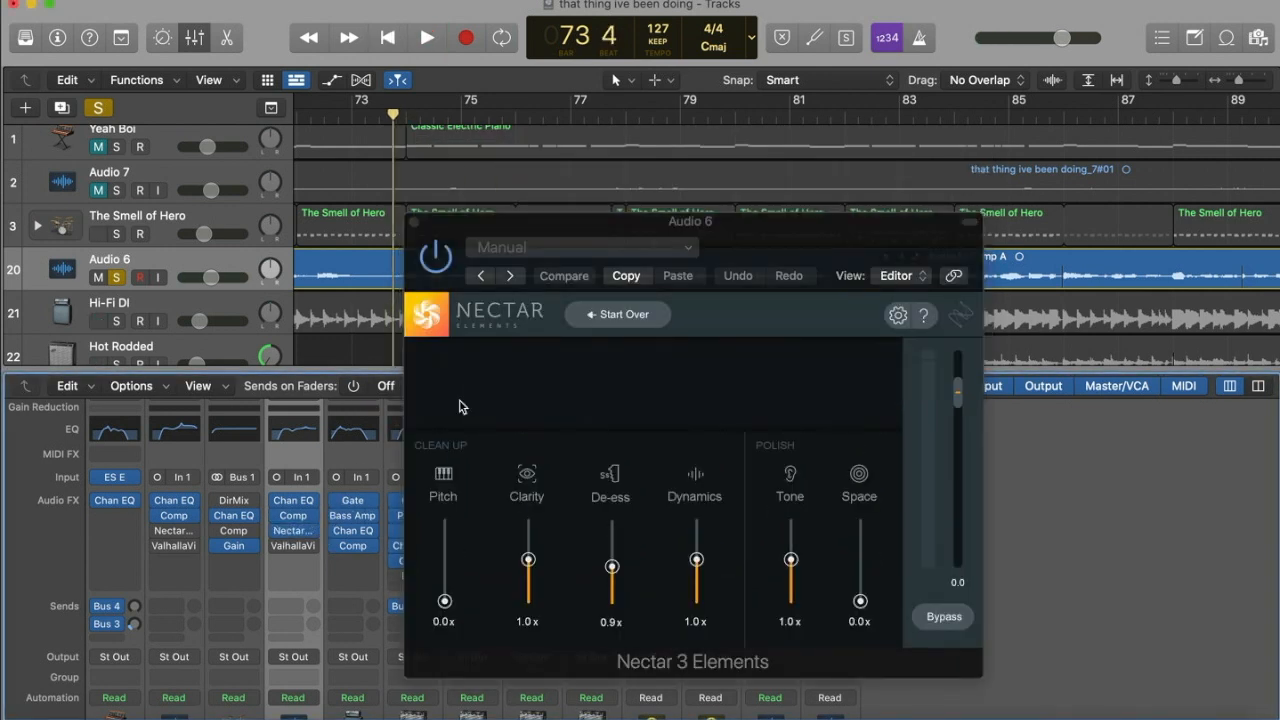
{"action": "left_click_drag", "start_coordinate": [755, 248], "coordinate": [755, 184]}
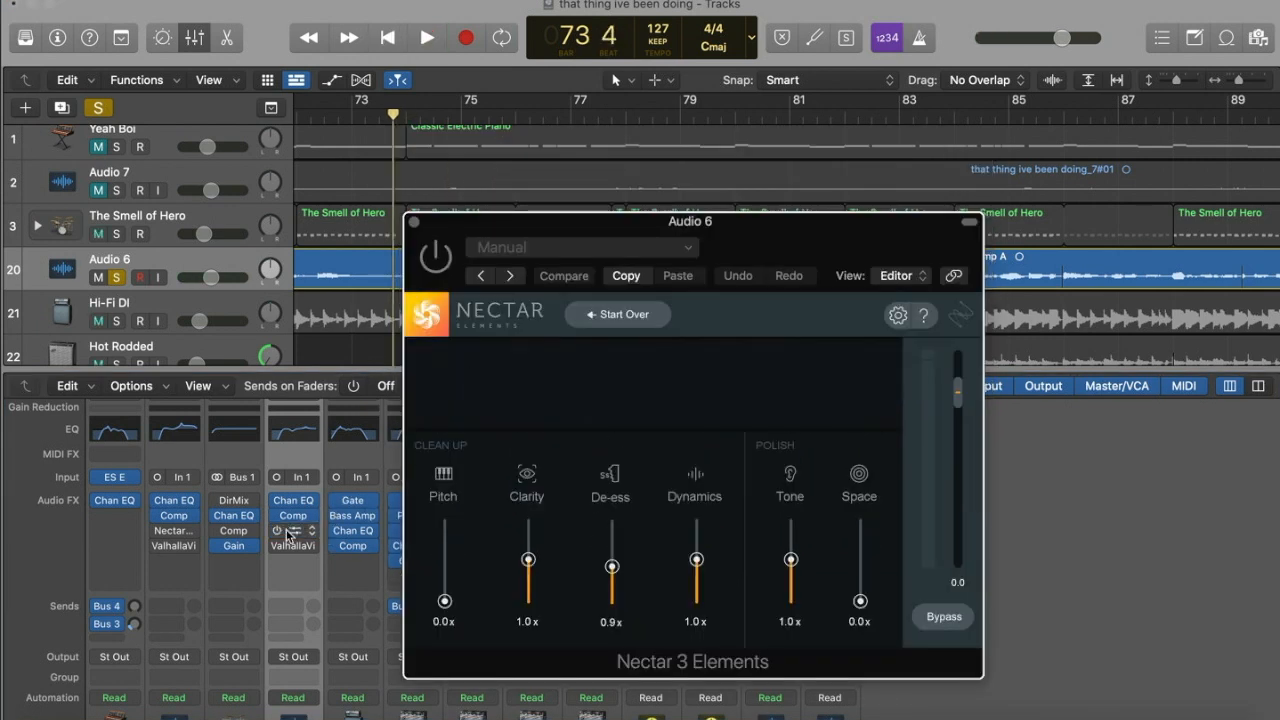
{"action": "left_click", "coordinate": [278, 535]}
{"action": "left_click_drag", "start_coordinate": [760, 248], "coordinate": [767, 179]}
{"action": "key", "text": "space"}
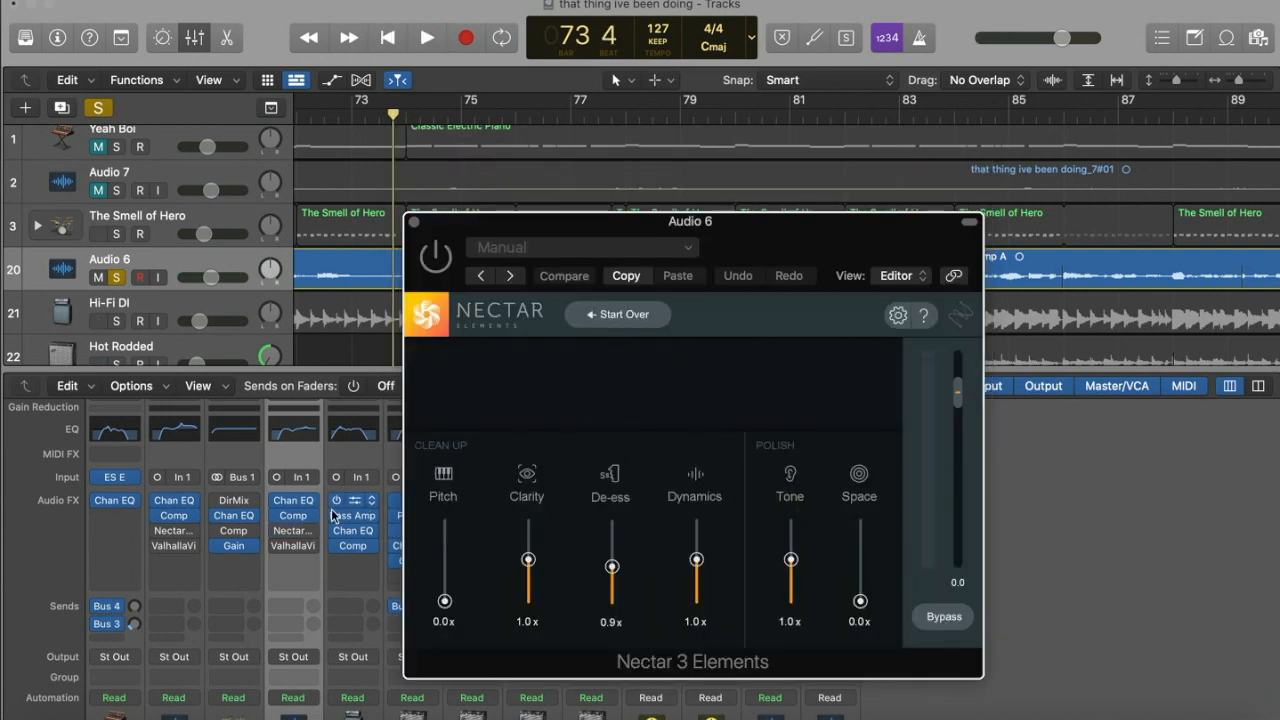
{"action": "left_click_drag", "start_coordinate": [757, 251], "coordinate": [768, 179]}
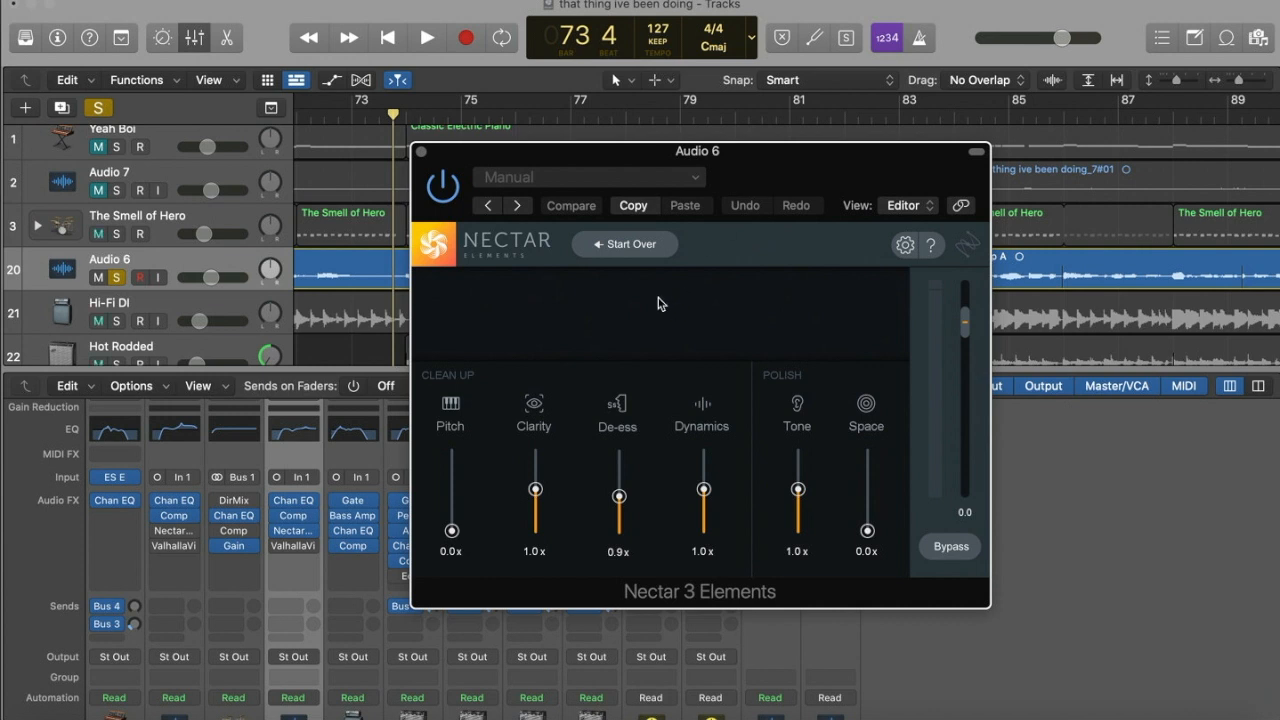
{"action": "key", "text": "space"}
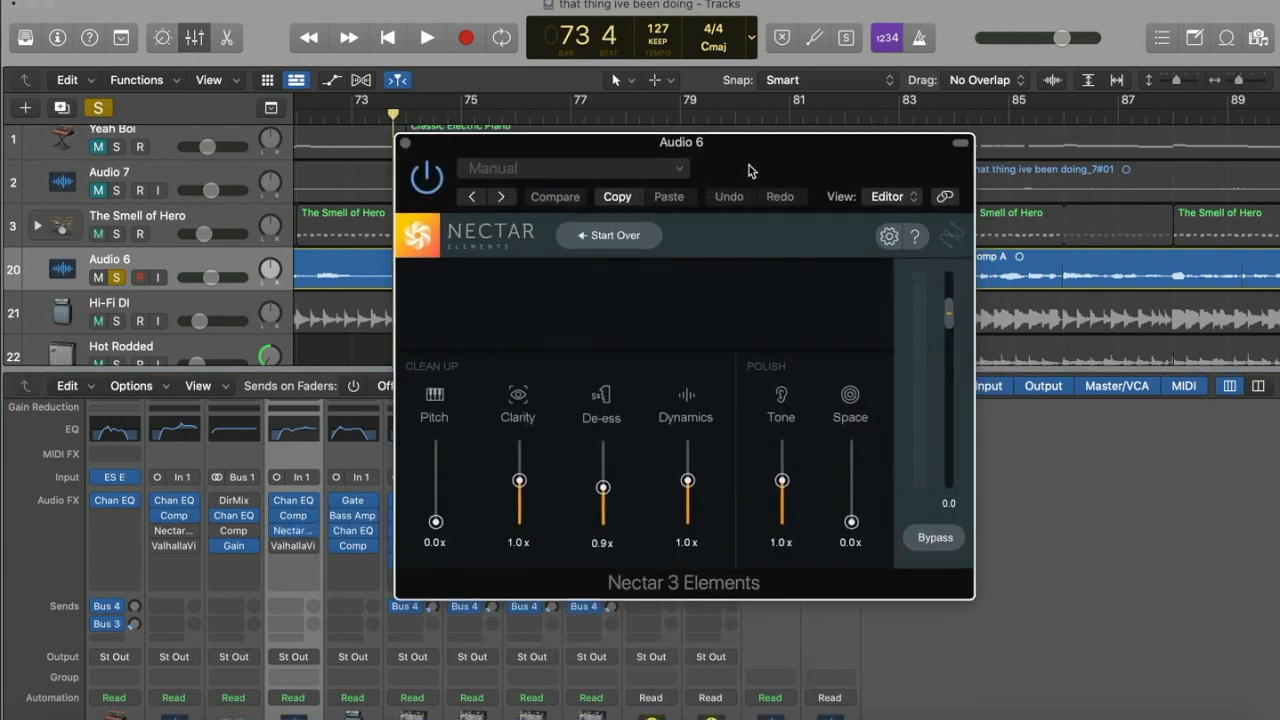
{"action": "left_click_drag", "start_coordinate": [753, 166], "coordinate": [764, 180]}
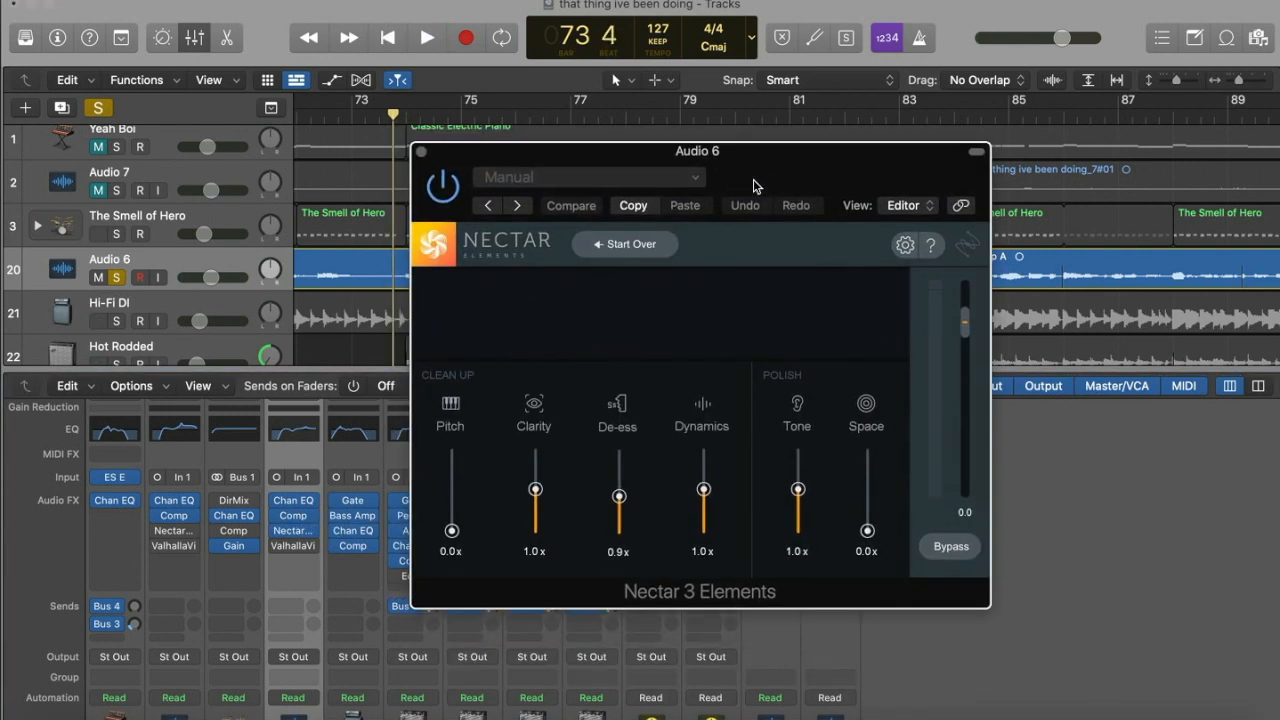
{"action": "key", "text": "space"}
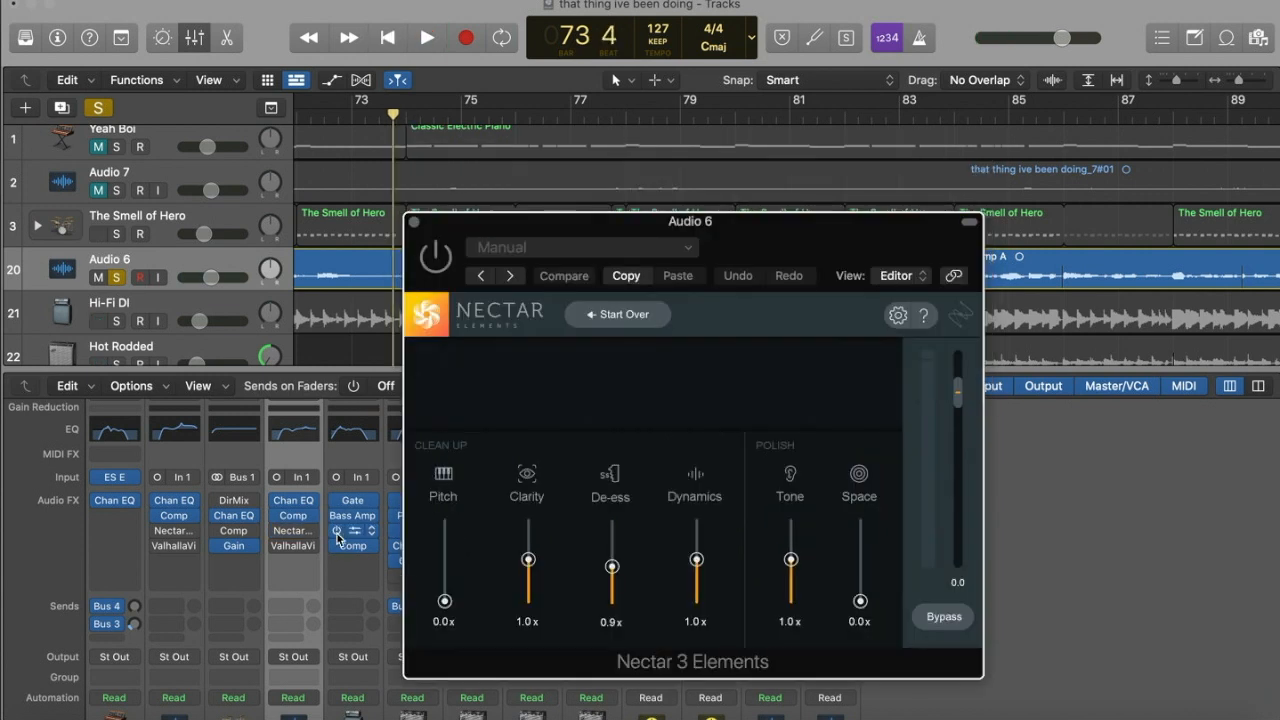
{"action": "left_click_drag", "start_coordinate": [762, 249], "coordinate": [769, 179]}
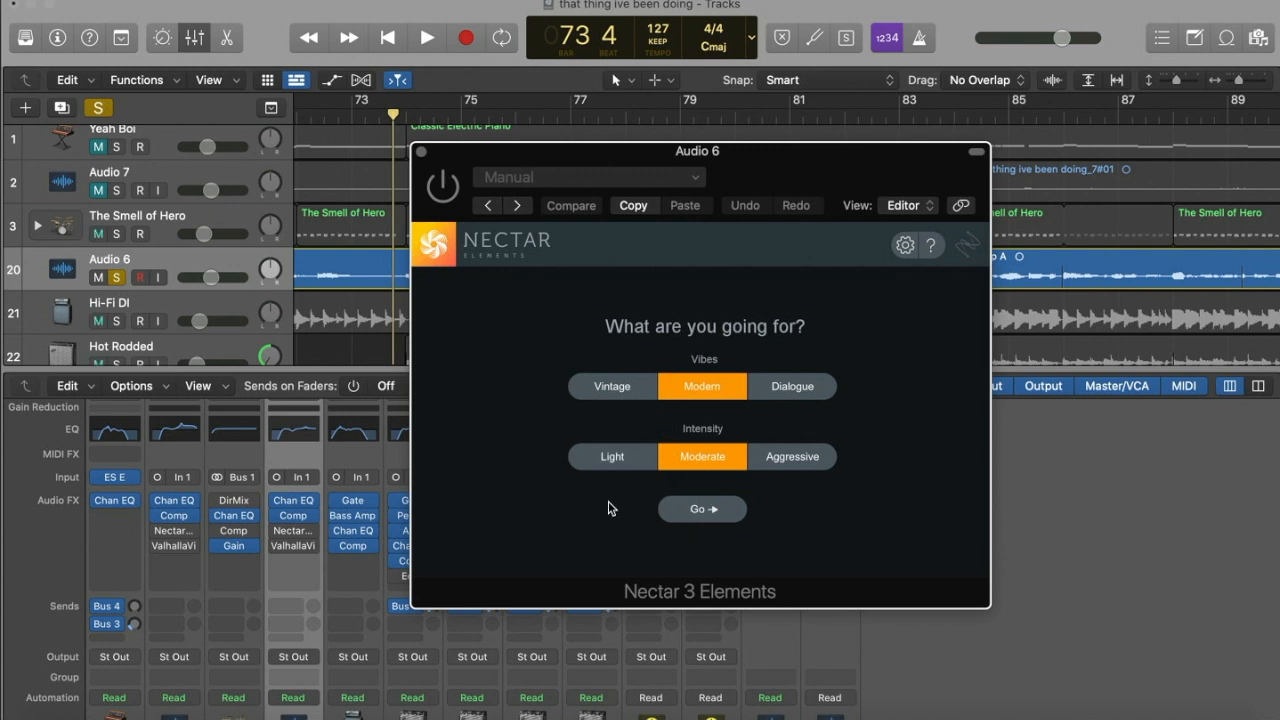
Step: Run Nectar's vocal analysis on the playing track with Modern vibe and Moderate intensity, and set Space to 0.0x
{"action": "left_click", "coordinate": [702, 517]}
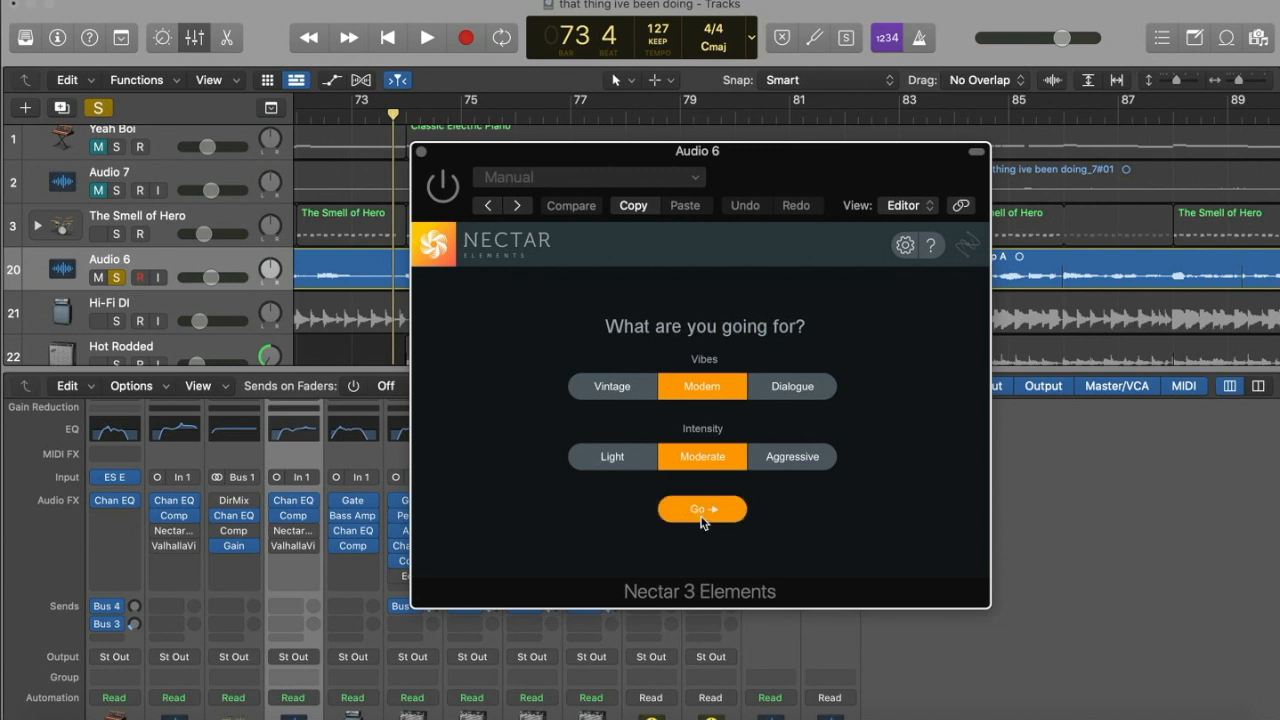
{"action": "key", "text": "space"}
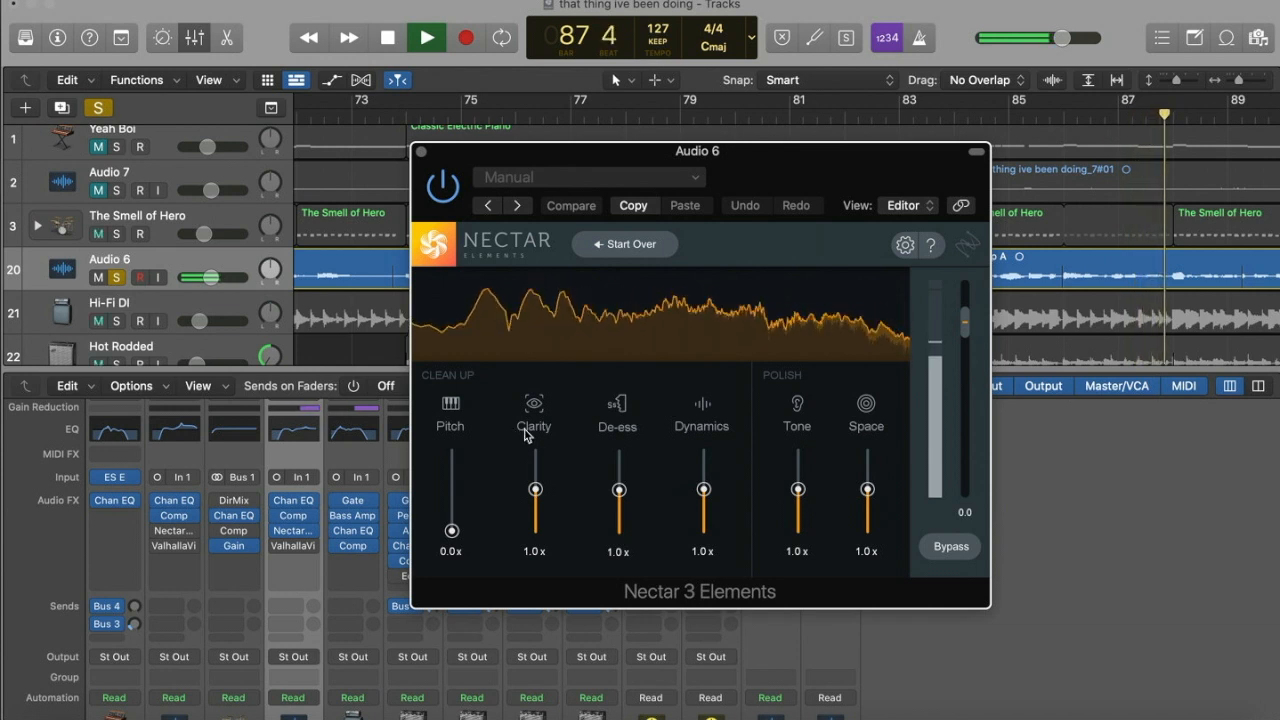
{"action": "key", "text": "space"}
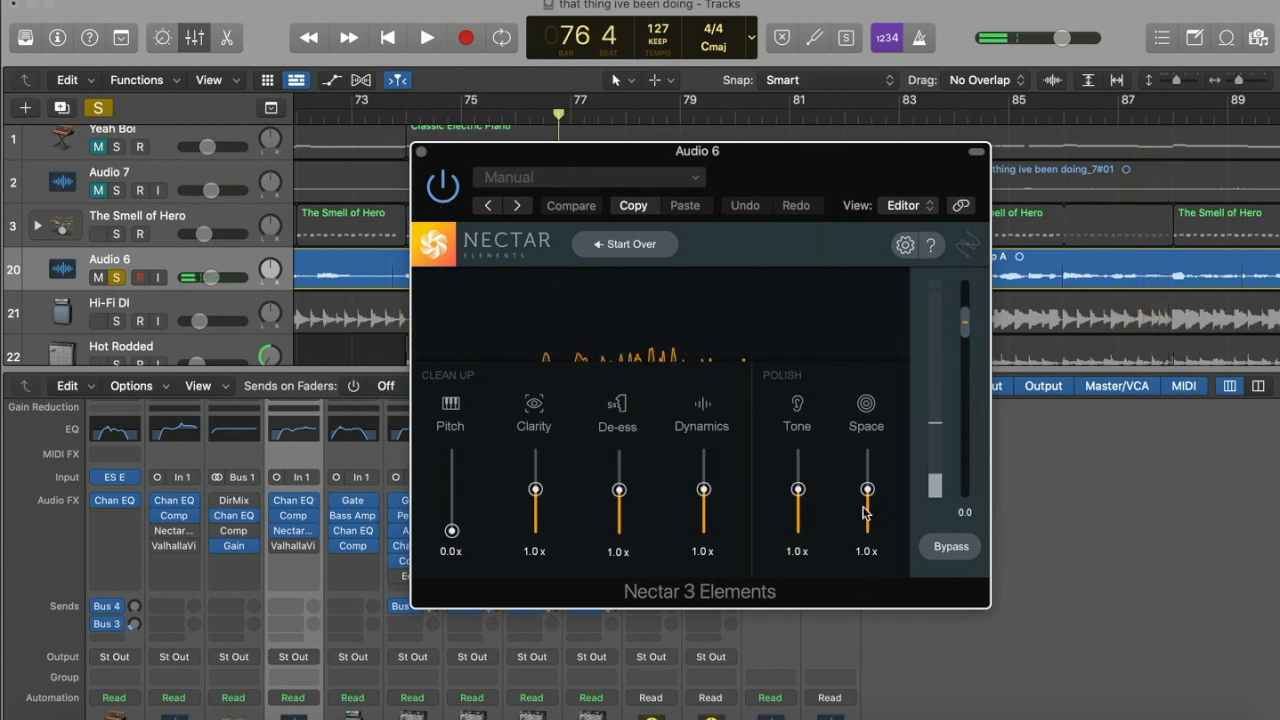
{"action": "left_click_drag", "start_coordinate": [866, 490], "coordinate": [866, 530]}
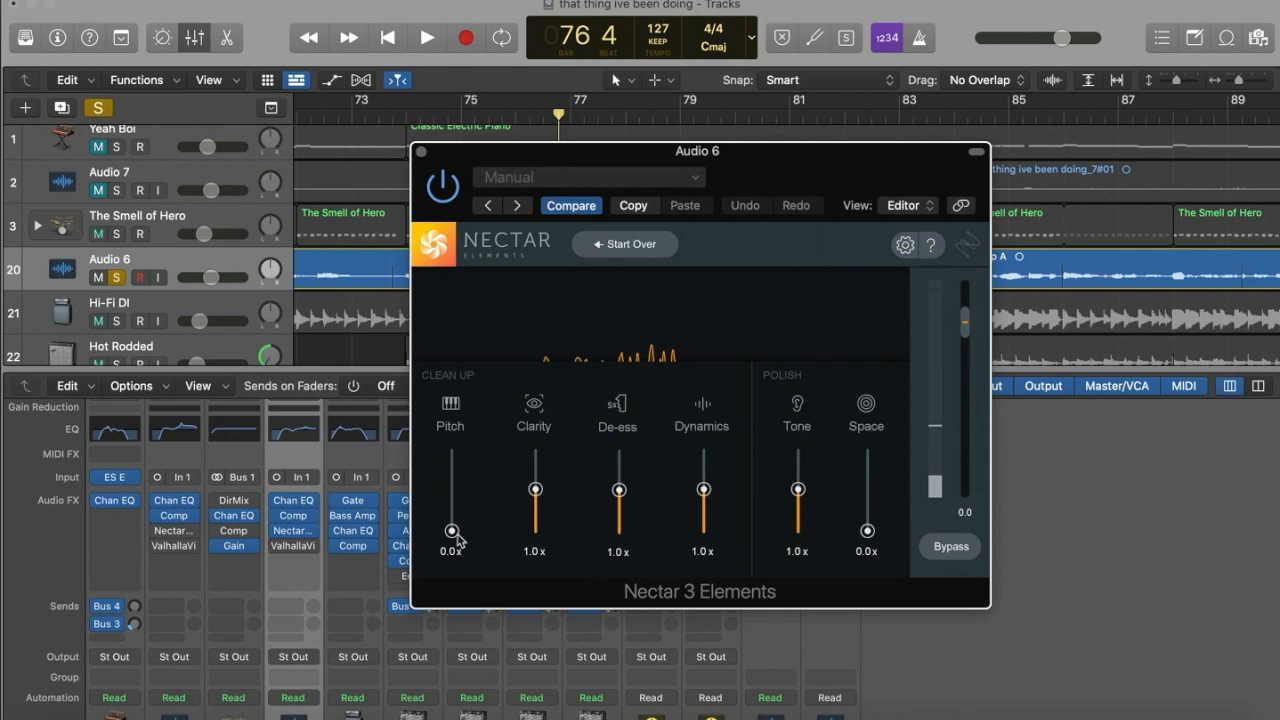
Step: Try raising the Space amount in Nectar 3 Elements and bring it back to 0.0x
{"action": "scroll", "coordinate": [867, 535], "scroll_direction": "up", "scroll_amount": 7}
{"action": "left_click", "coordinate": [867, 535]}
{"action": "scroll", "coordinate": [862, 510], "scroll_direction": "up", "scroll_amount": 10}
{"action": "left_click_drag", "start_coordinate": [867, 493], "coordinate": [866, 560]}
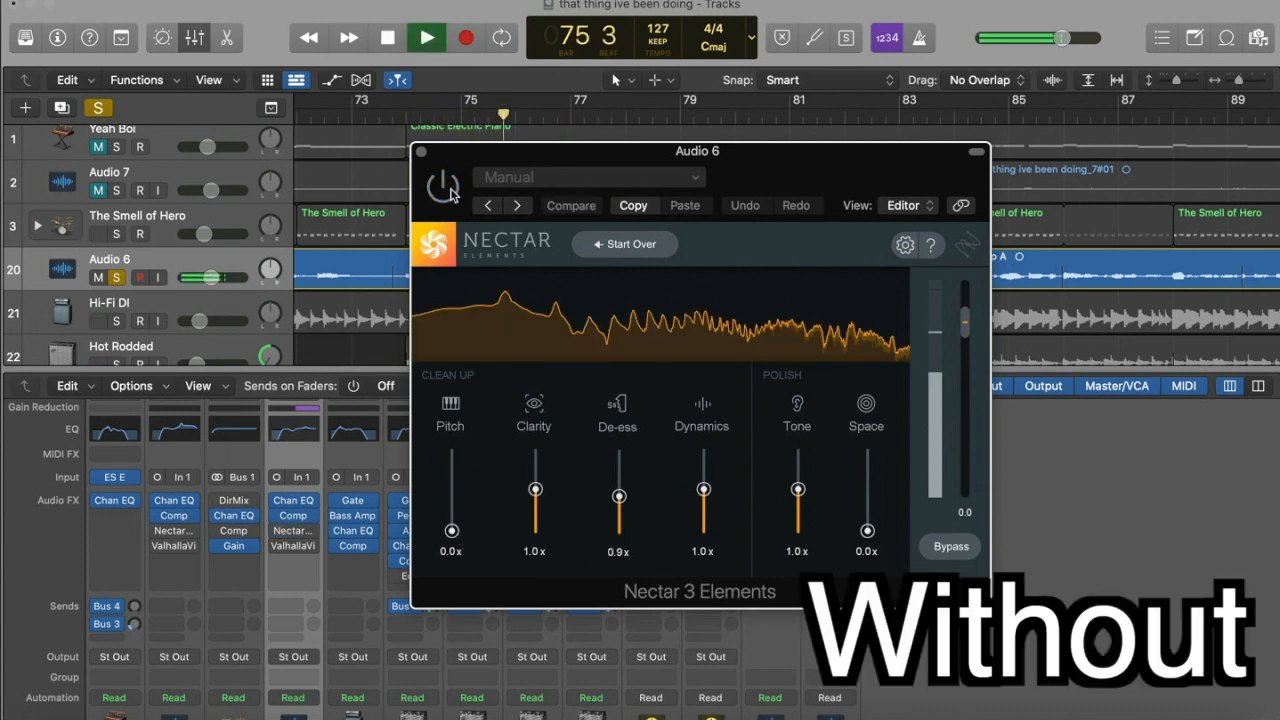
Step: Switch Nectar 3 Elements on and off during playback to compare the vocal, and try raising its Pitch amount
{"action": "left_click", "coordinate": [445, 188]}
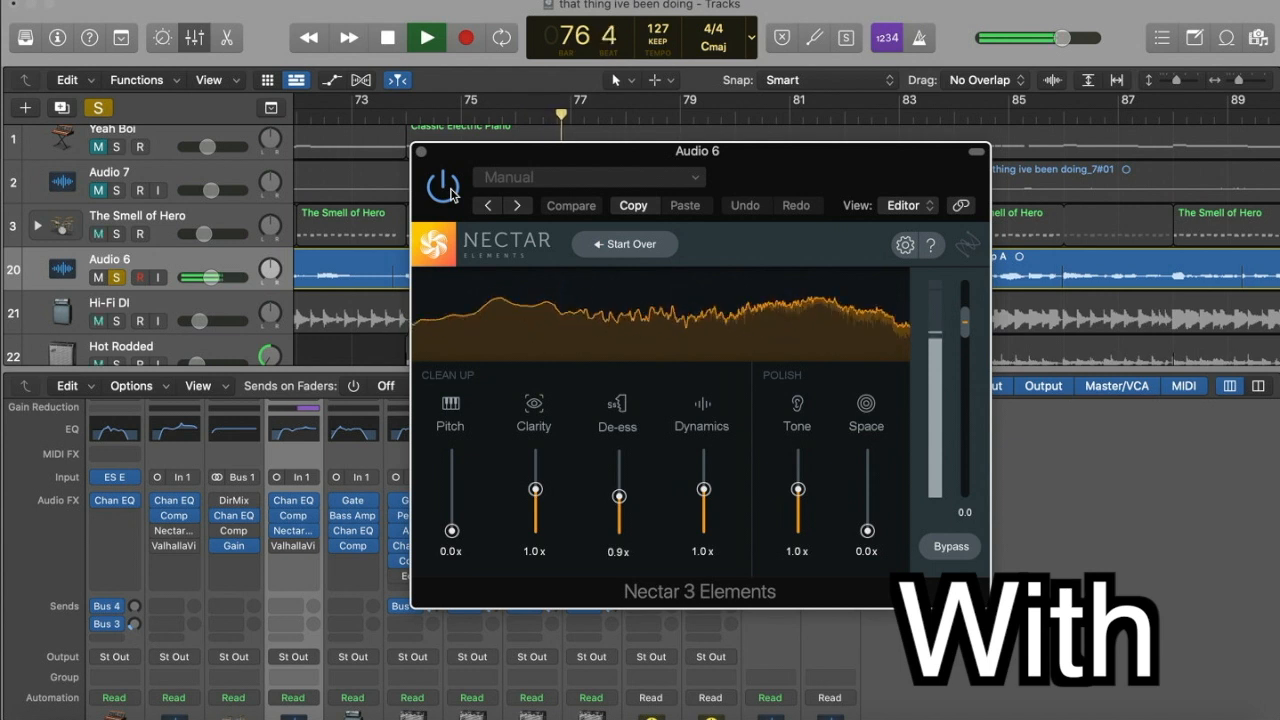
{"action": "left_click", "coordinate": [445, 188]}
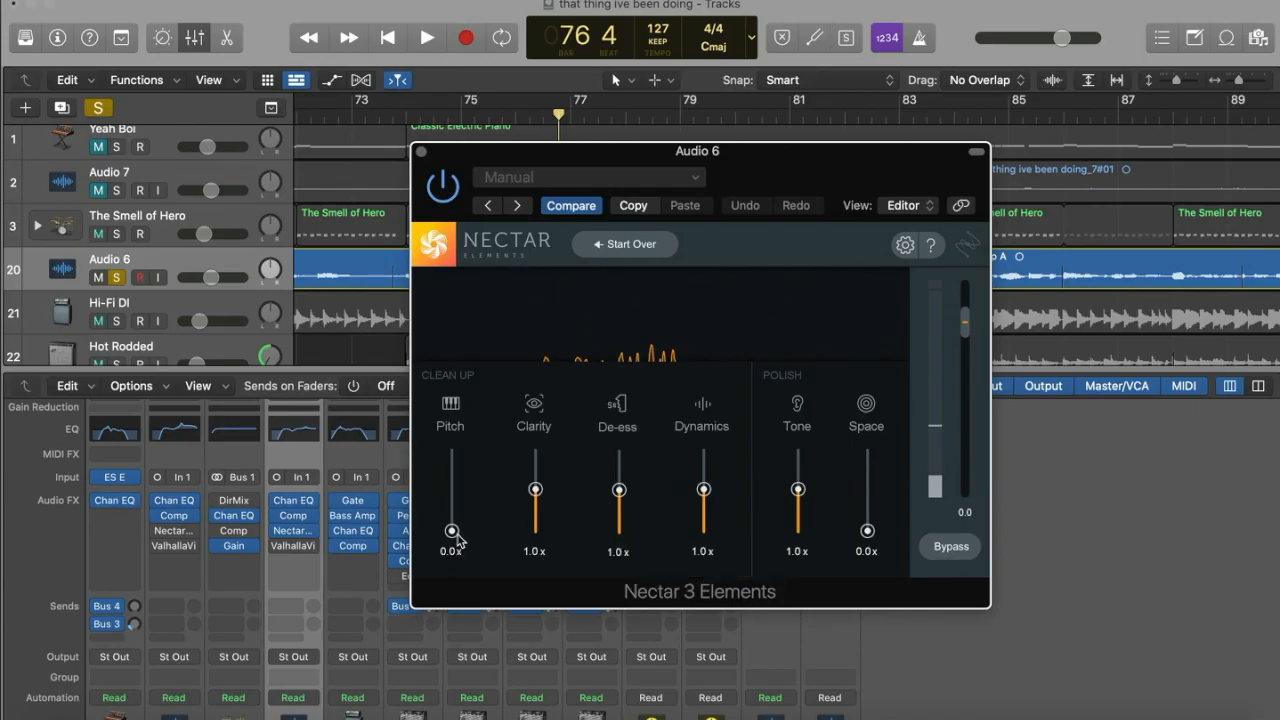
{"action": "left_click_drag", "start_coordinate": [452, 531], "coordinate": [452, 445]}
Step: Place the playhead at bar 73 beat 4 and move Audio 6's ValhallaVintageVerb window higher over the arrangement
{"action": "left_click", "coordinate": [395, 112]}
{"action": "key", "text": "space"}
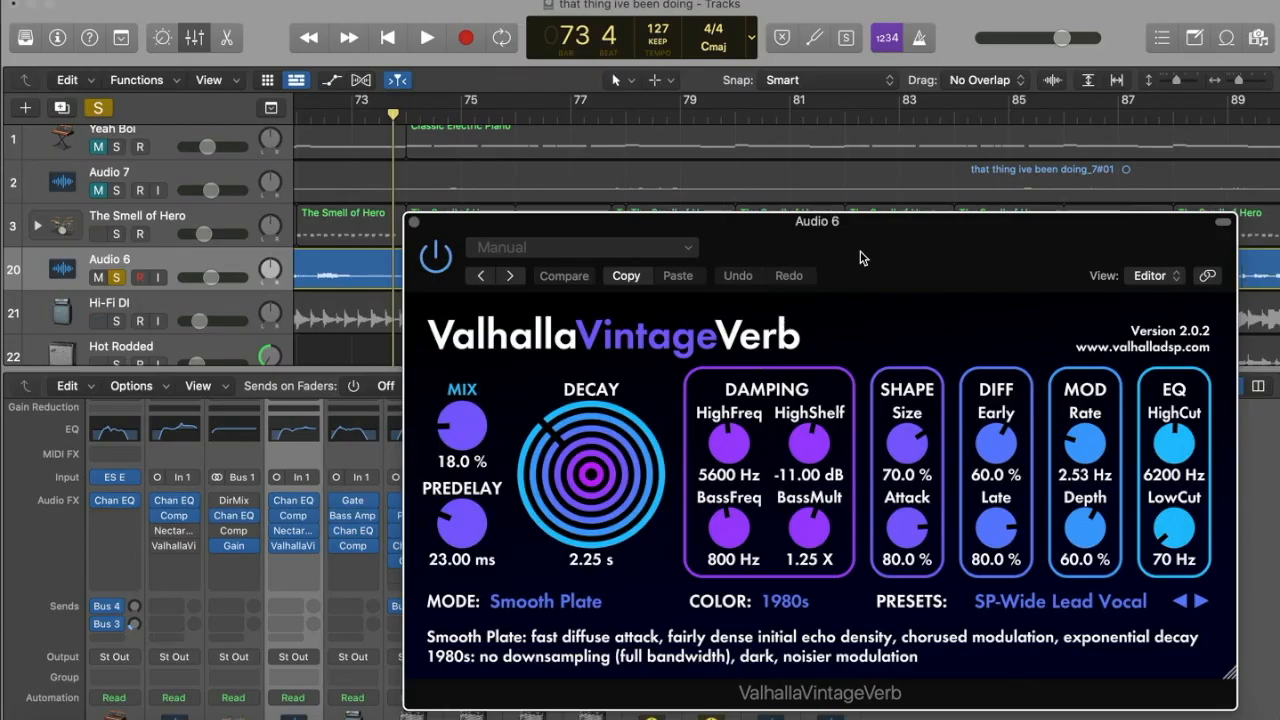
{"action": "left_click_drag", "start_coordinate": [864, 257], "coordinate": [838, 190]}
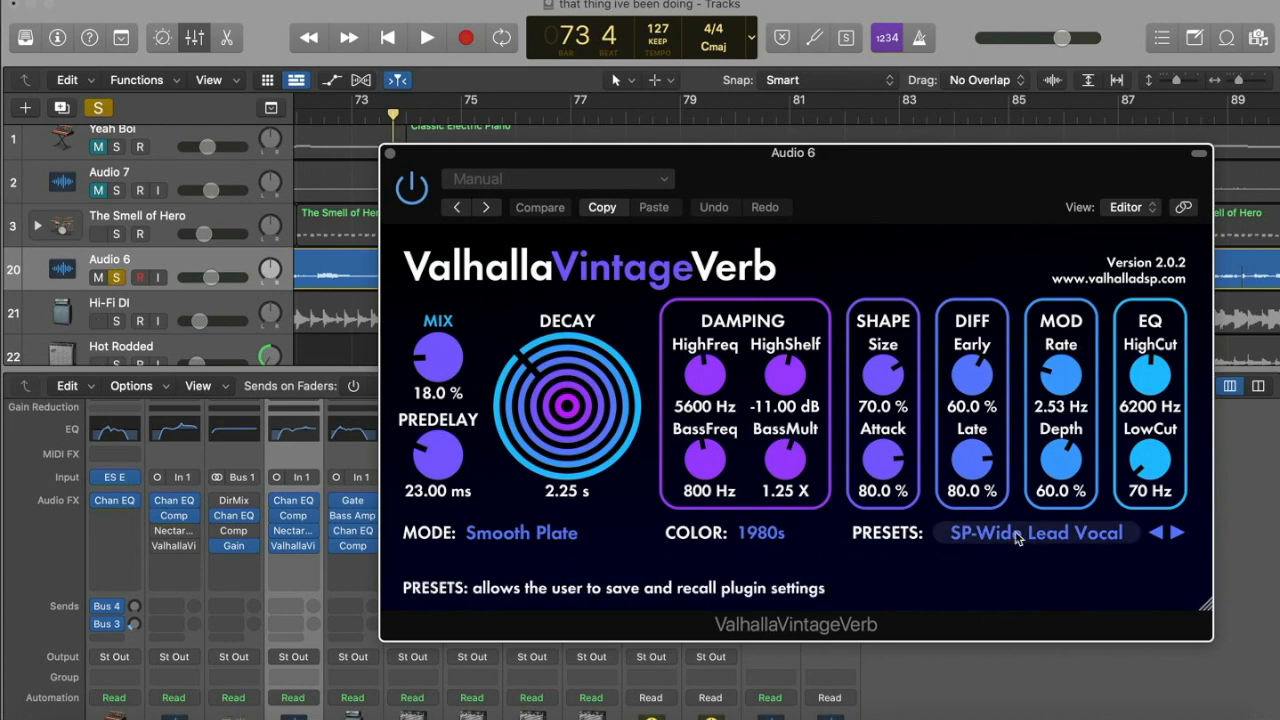
{"action": "left_click_drag", "start_coordinate": [733, 292], "coordinate": [757, 360]}
{"action": "left_click_drag", "start_coordinate": [862, 259], "coordinate": [838, 190]}
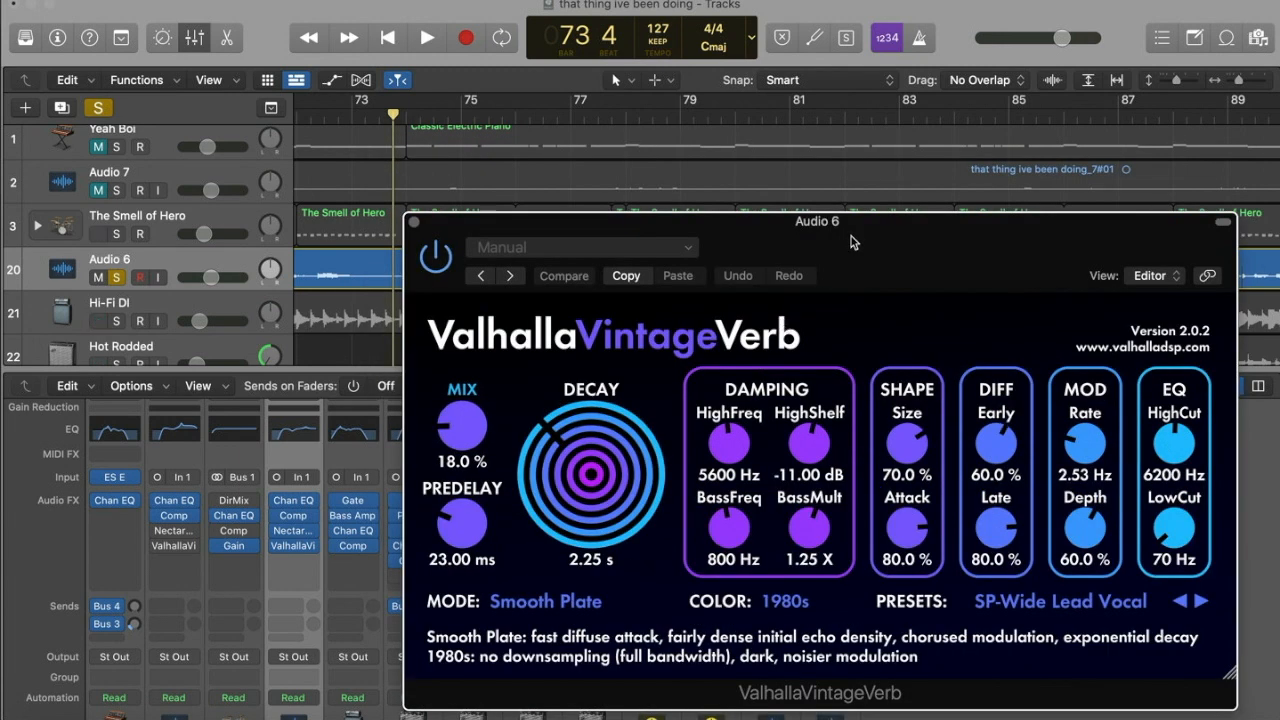
{"action": "left_click_drag", "start_coordinate": [862, 257], "coordinate": [839, 189]}
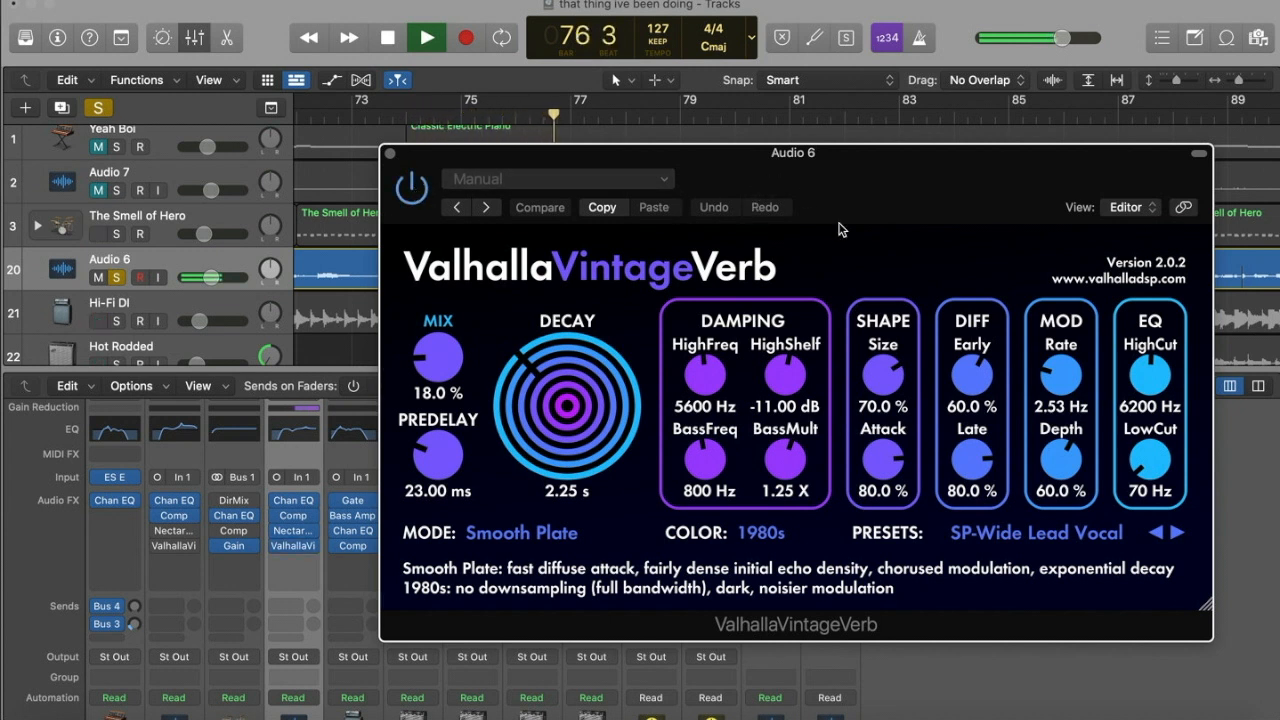
Step: Browse the designer presets of ValhallaVintageVerb around SP-Wide Lead Vocal during playback and close the list
{"action": "left_click", "coordinate": [991, 538]}
{"action": "mouse_move", "coordinate": [985, 509]}
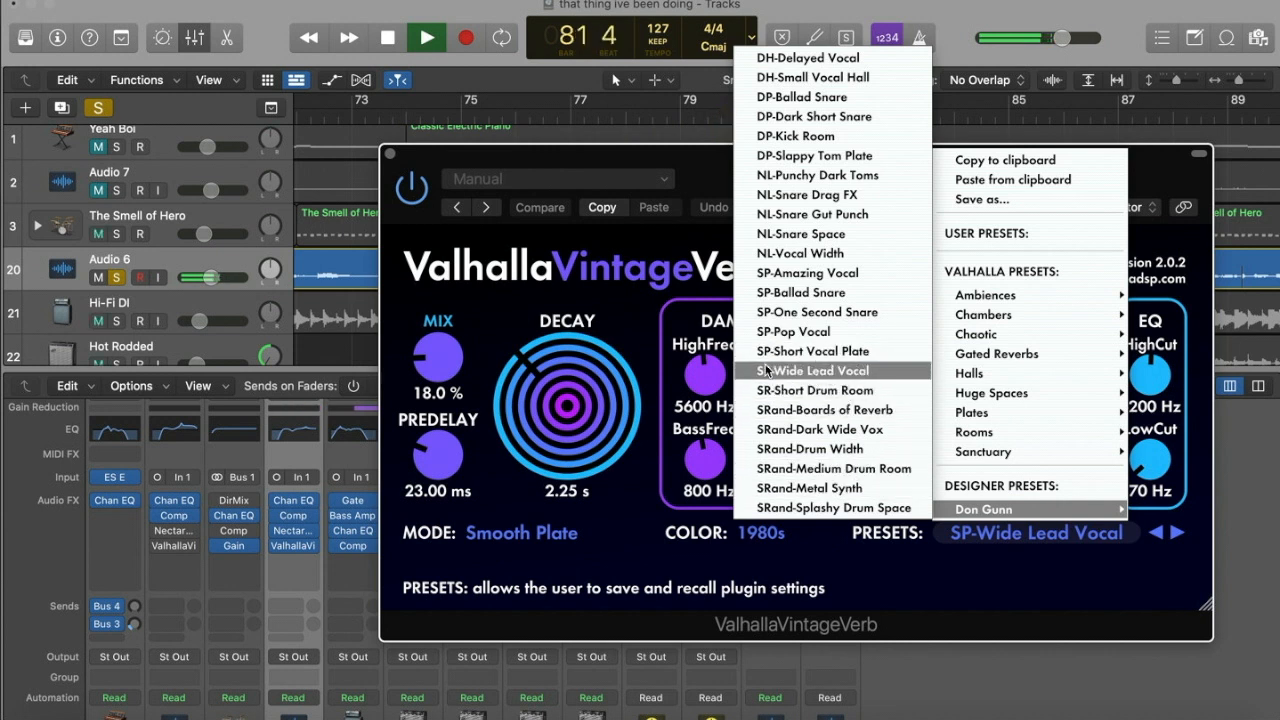
{"action": "left_click", "coordinate": [710, 240]}
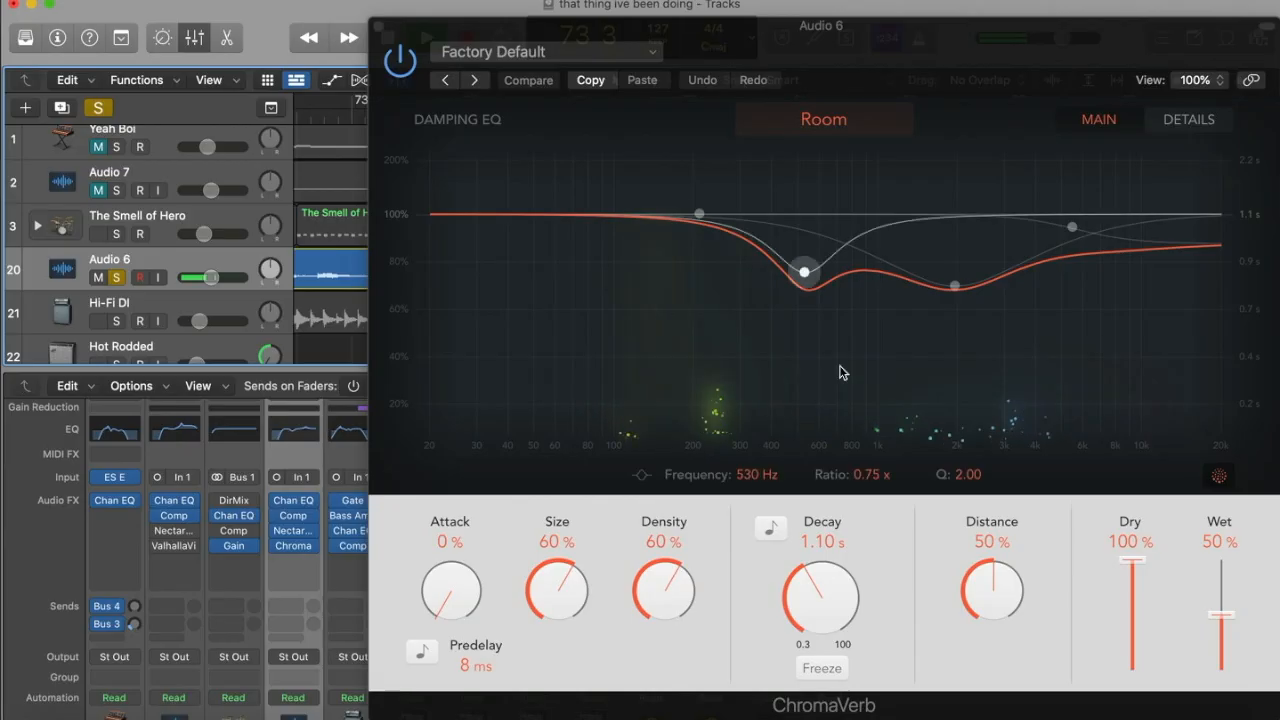
Step: Load the Vocal Plate preset from Halls in ChromaVerb on Audio 6 and set its Wet level to 29%
{"action": "left_click_drag", "start_coordinate": [1229, 614], "coordinate": [1229, 653]}
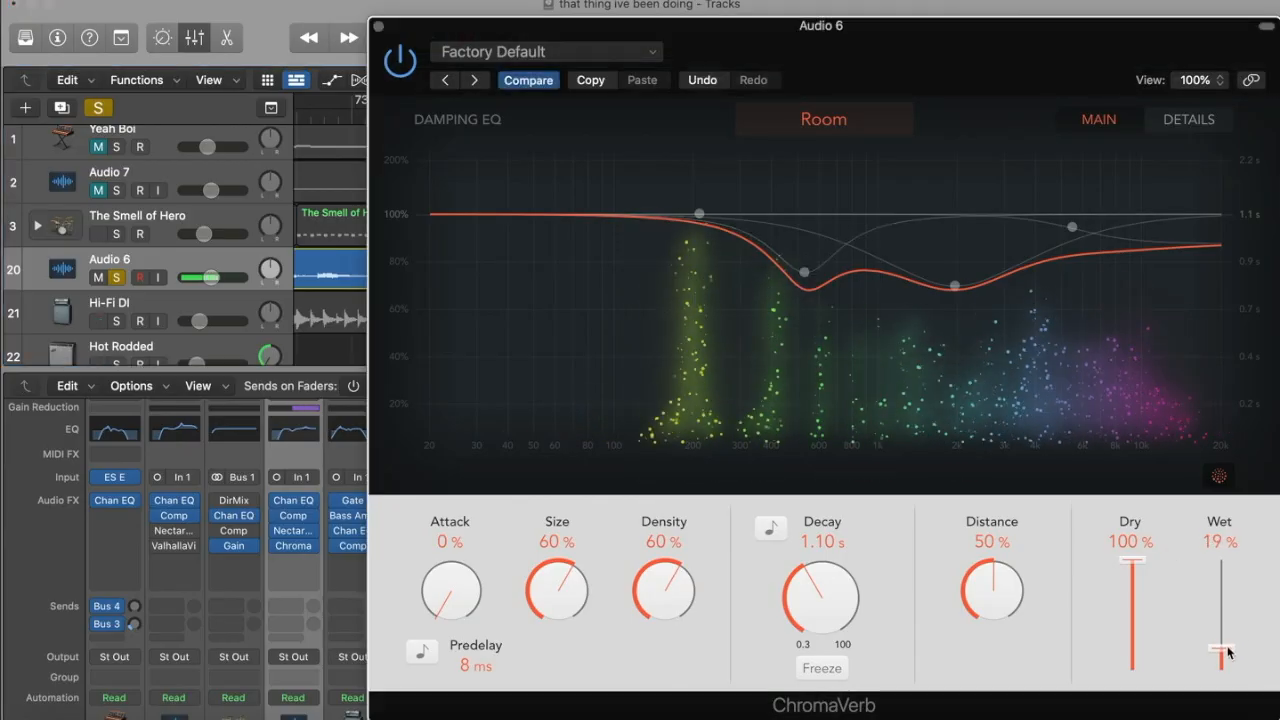
{"action": "left_click", "coordinate": [525, 47]}
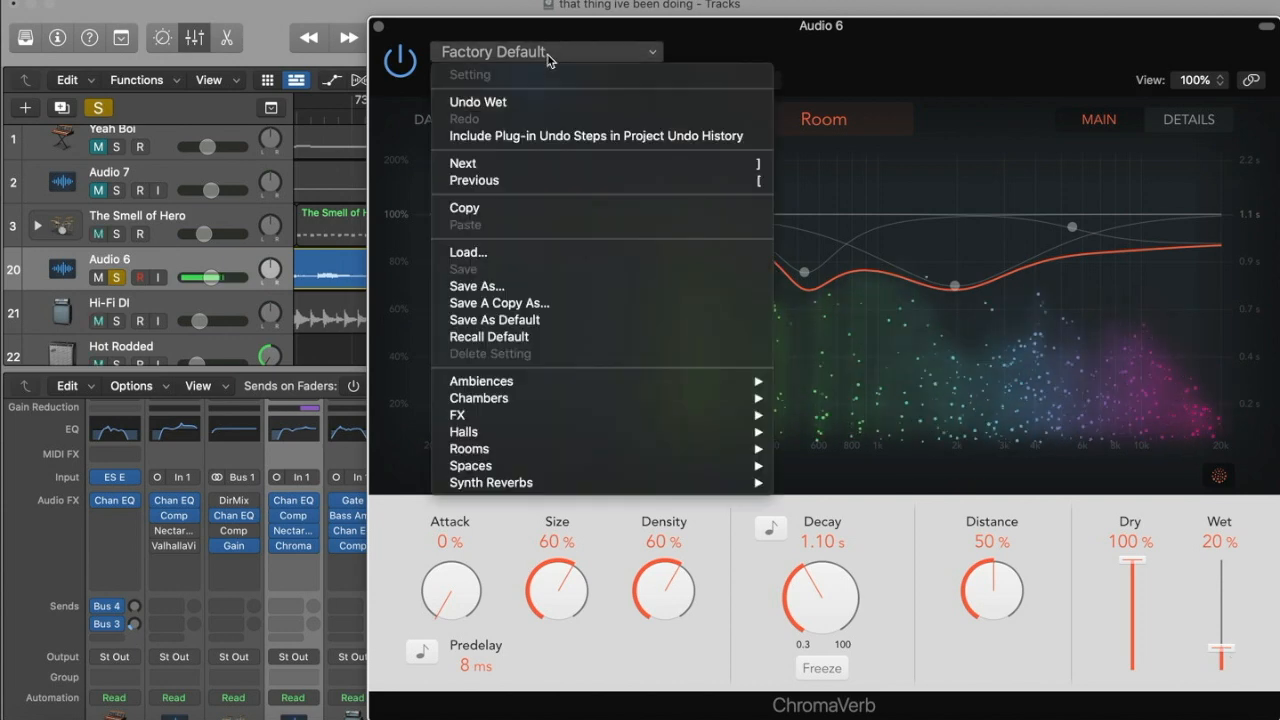
{"action": "mouse_move", "coordinate": [527, 432]}
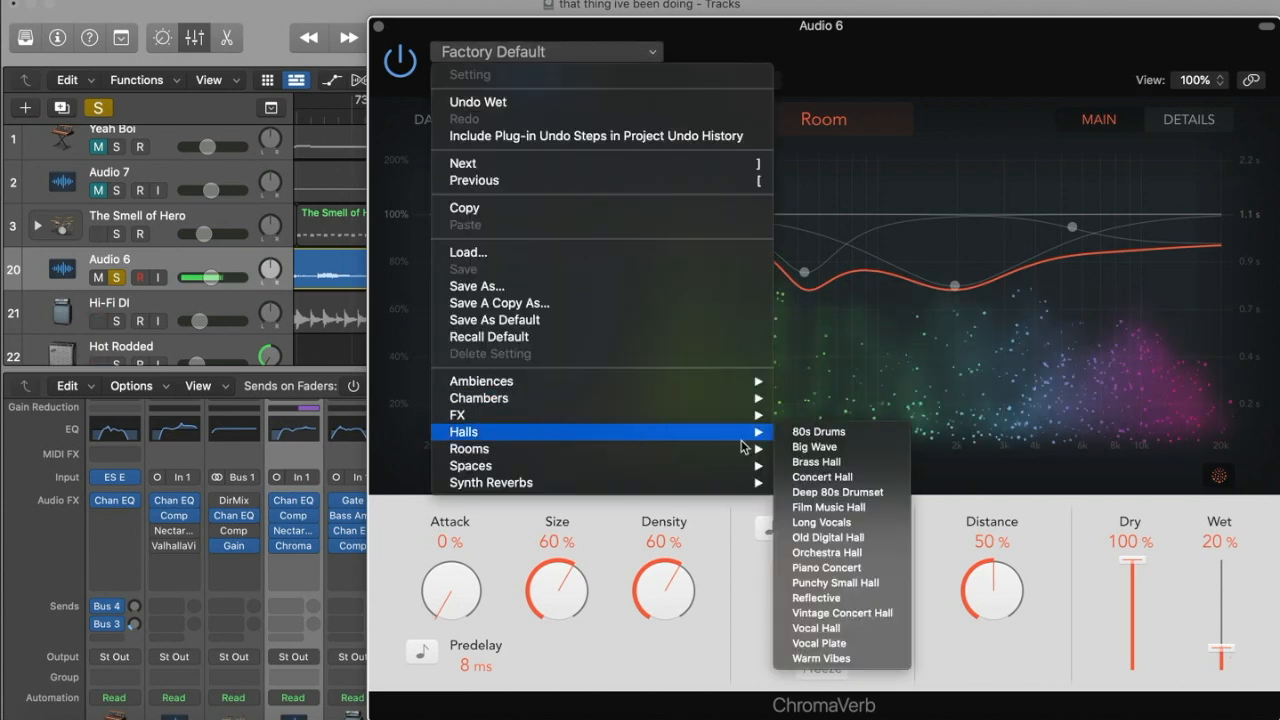
{"action": "mouse_move", "coordinate": [687, 446]}
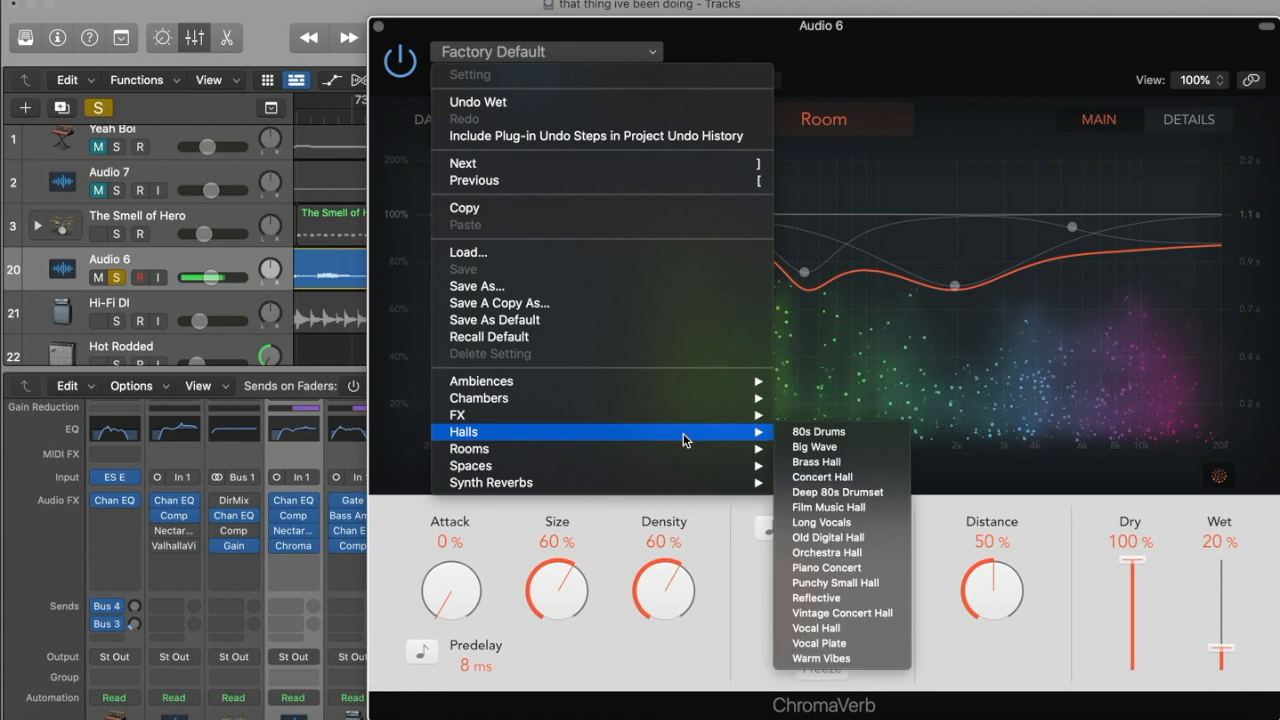
{"action": "left_click", "coordinate": [830, 659]}
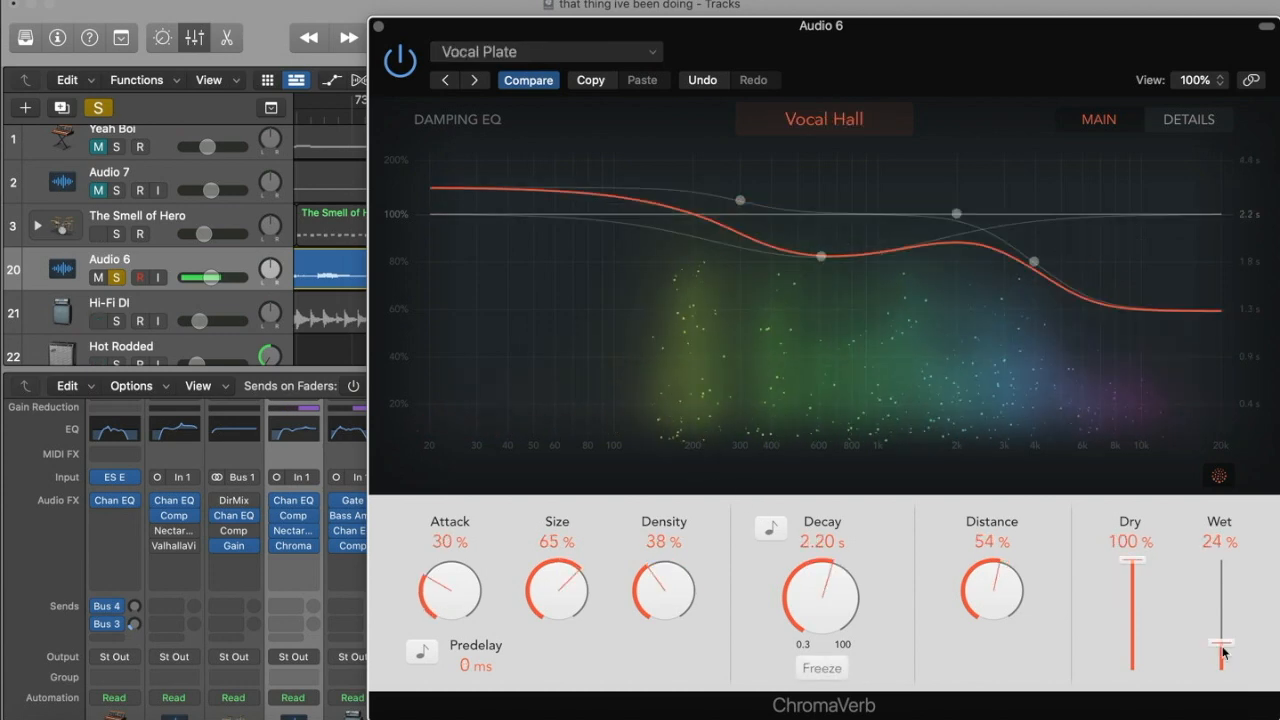
{"action": "left_click_drag", "start_coordinate": [1222, 652], "coordinate": [1222, 647]}
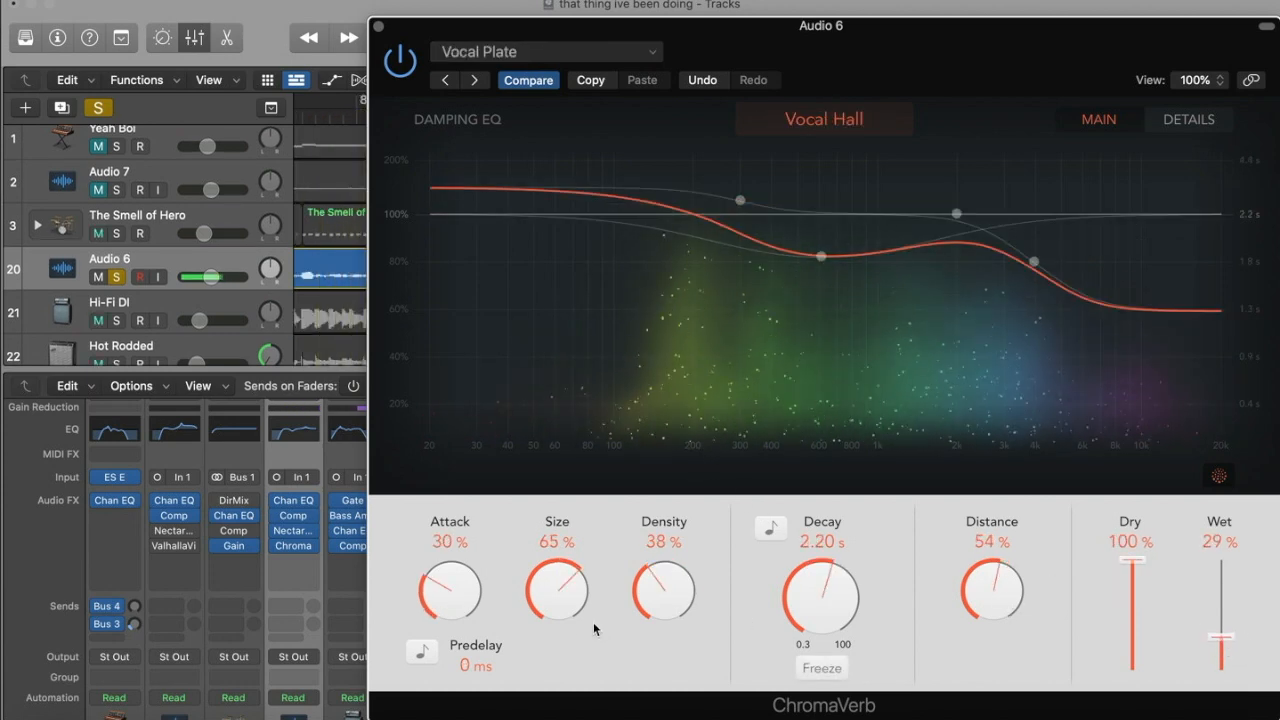